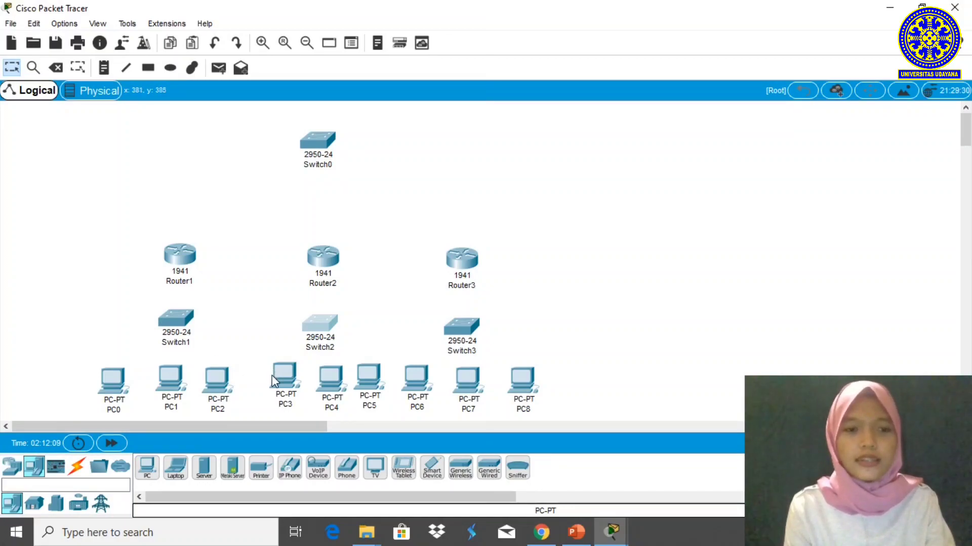
- Connect Switch0 to the three routers, each router to its lower switch, and each lower switch to its three PCs with copper straight-through cables
{"action": "left_click", "coordinate": [78, 467]}
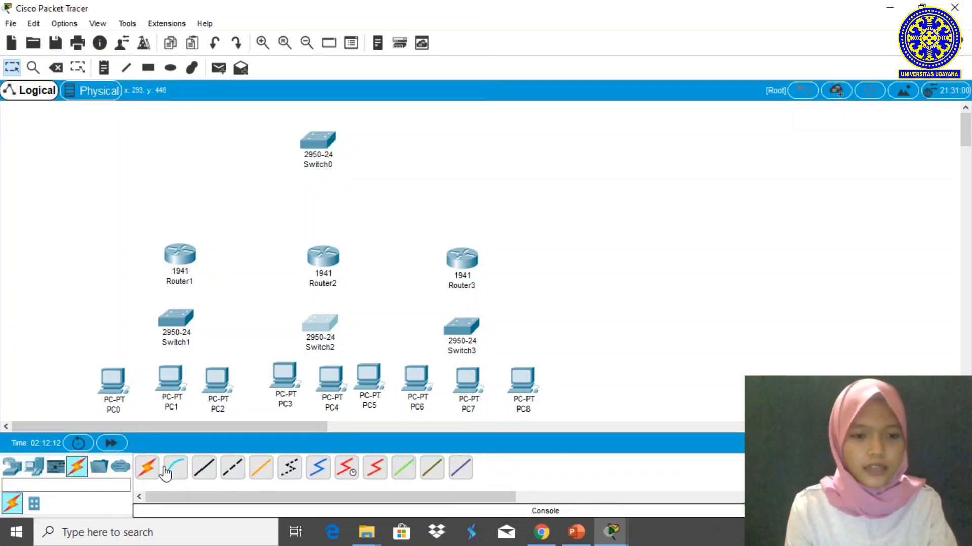
{"action": "left_click", "coordinate": [211, 476]}
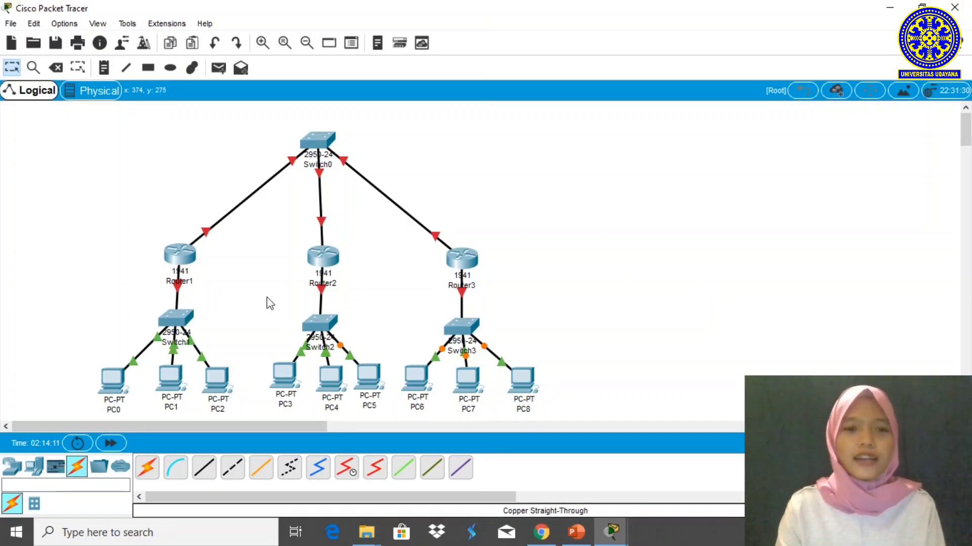
- Set the IP address of Router1's GigabitEthernet0/0 interface to 192.168.20.1
{"action": "left_click", "coordinate": [180, 249]}
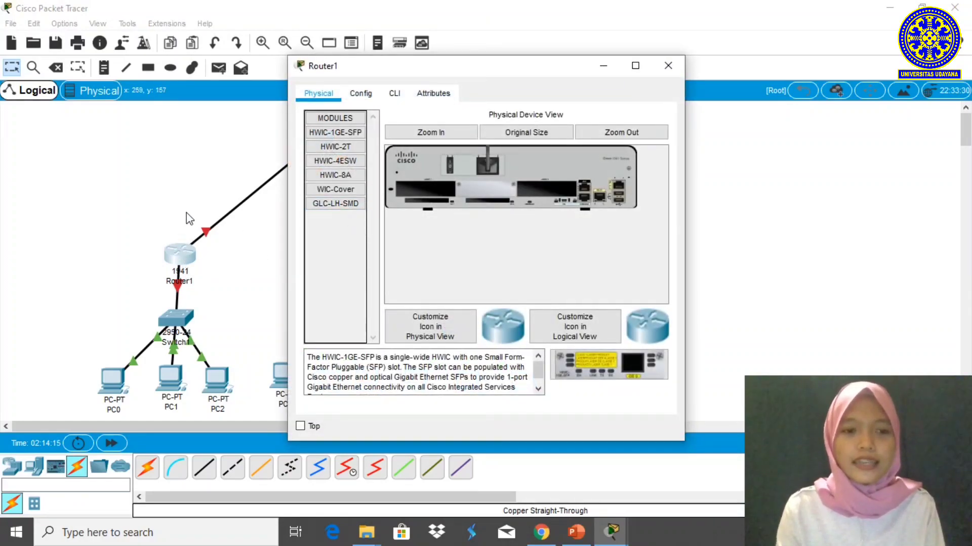
{"action": "left_click", "coordinate": [361, 96]}
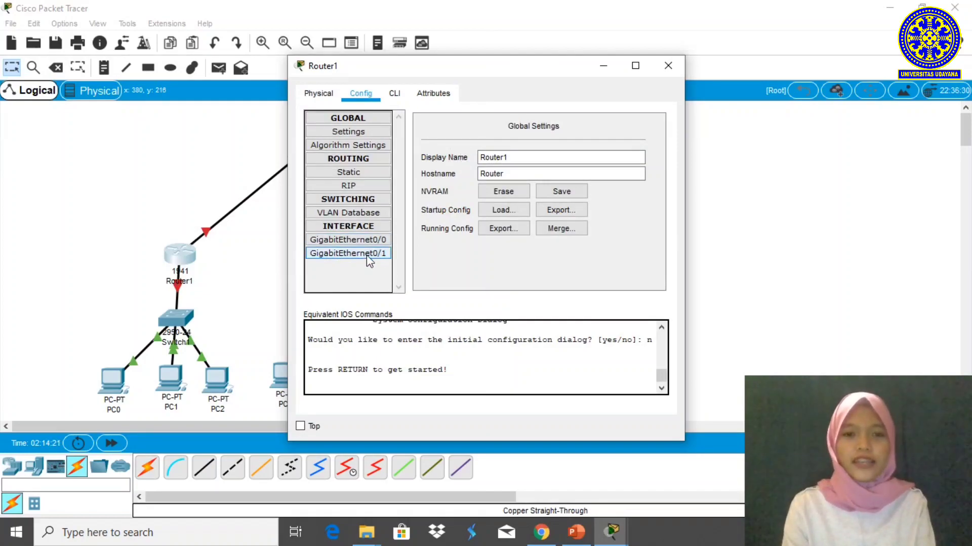
{"action": "left_click_drag", "start_coordinate": [440, 66], "coordinate": [645, 62]}
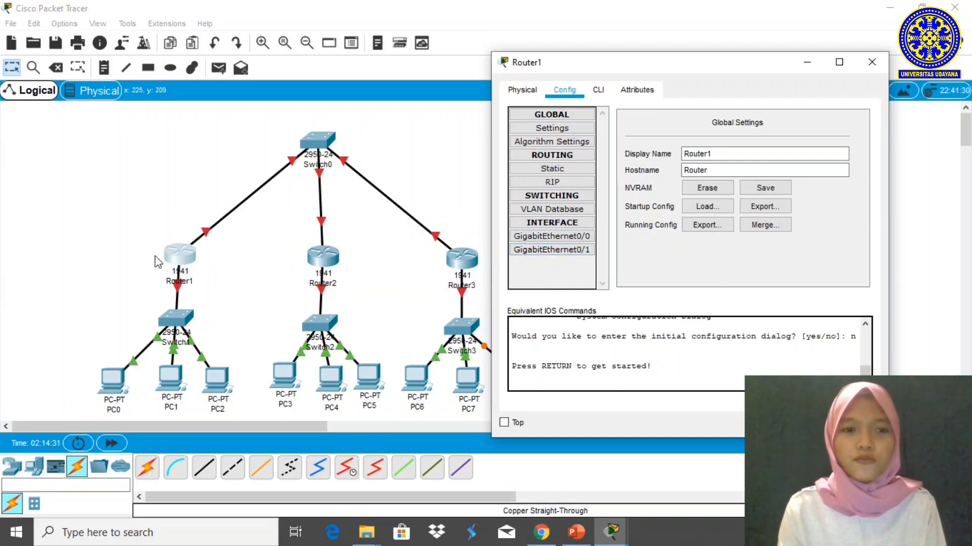
{"action": "left_click", "coordinate": [582, 237]}
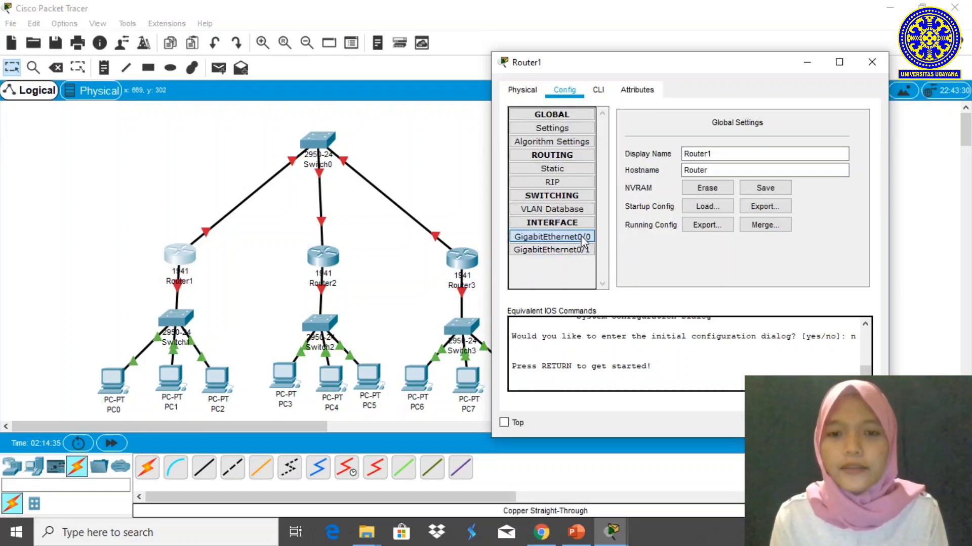
{"action": "left_click", "coordinate": [783, 200]}
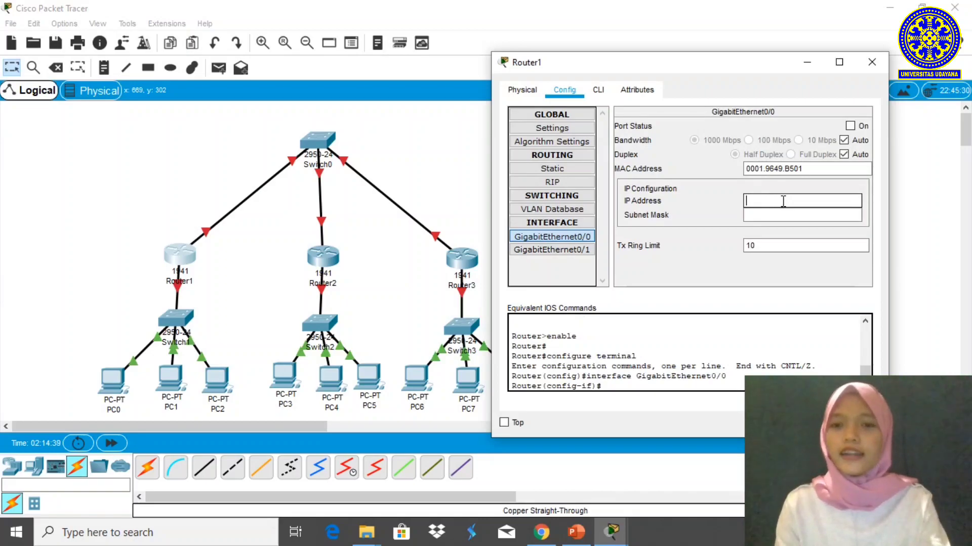
{"action": "type", "text": "19"}
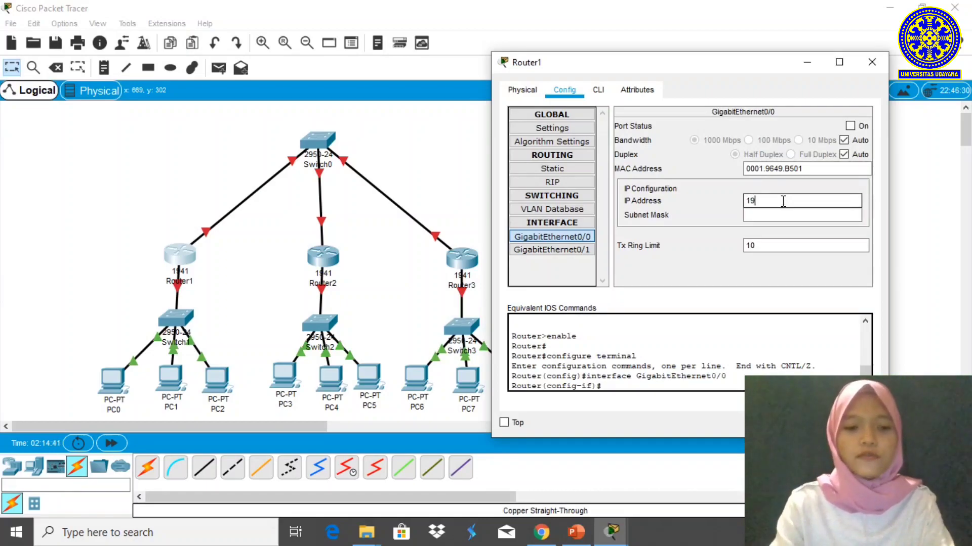
{"action": "type", "text": "2.168.20"}
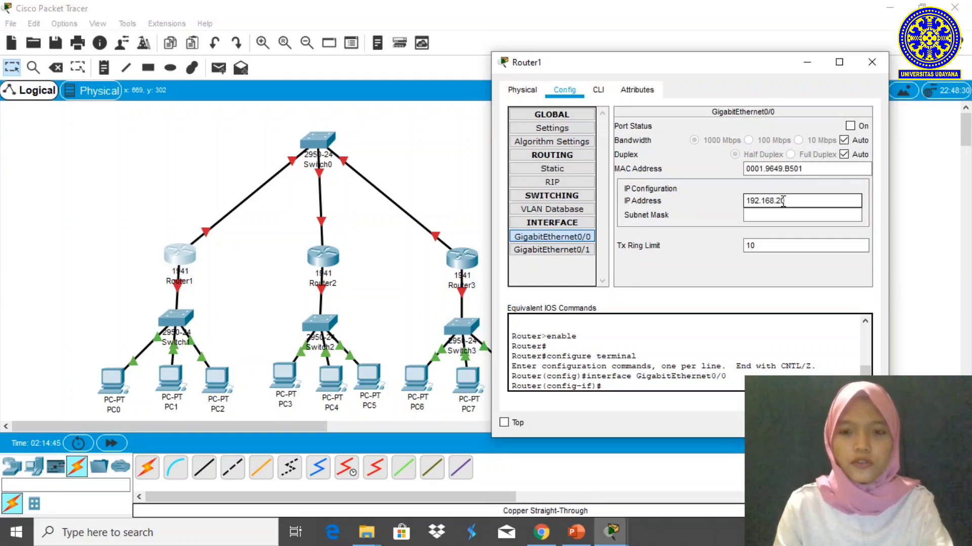
{"action": "type", "text": ".1"}
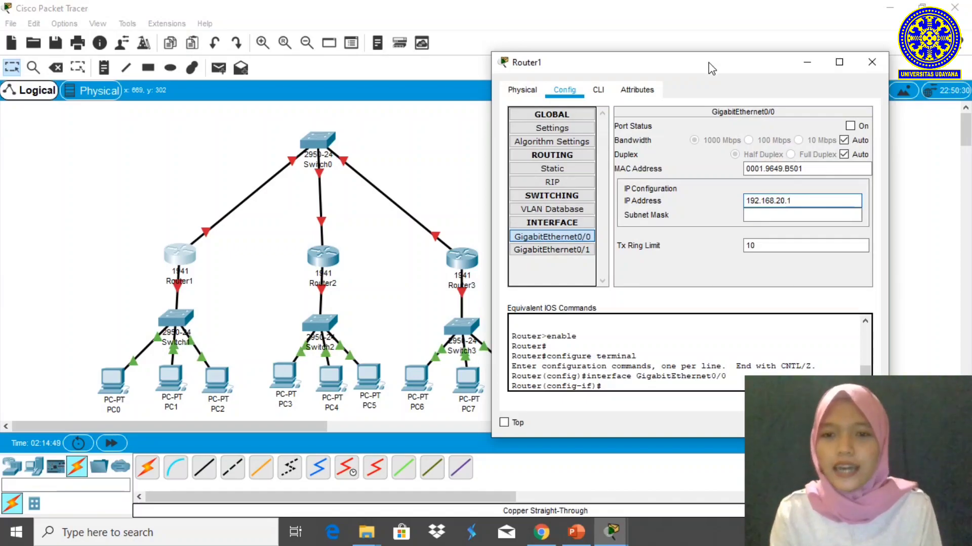
- Set the subnet mask of Router1's GigabitEthernet0/0 interface to 255.255.255.192 and close the router's configuration
{"action": "left_click_drag", "start_coordinate": [706, 64], "coordinate": [544, 62]}
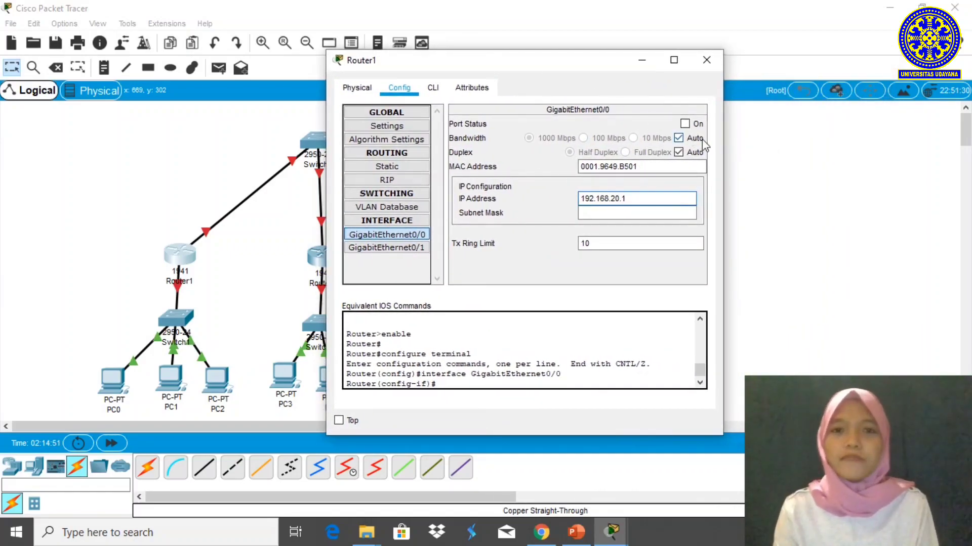
{"action": "left_click_drag", "start_coordinate": [512, 64], "coordinate": [690, 47]}
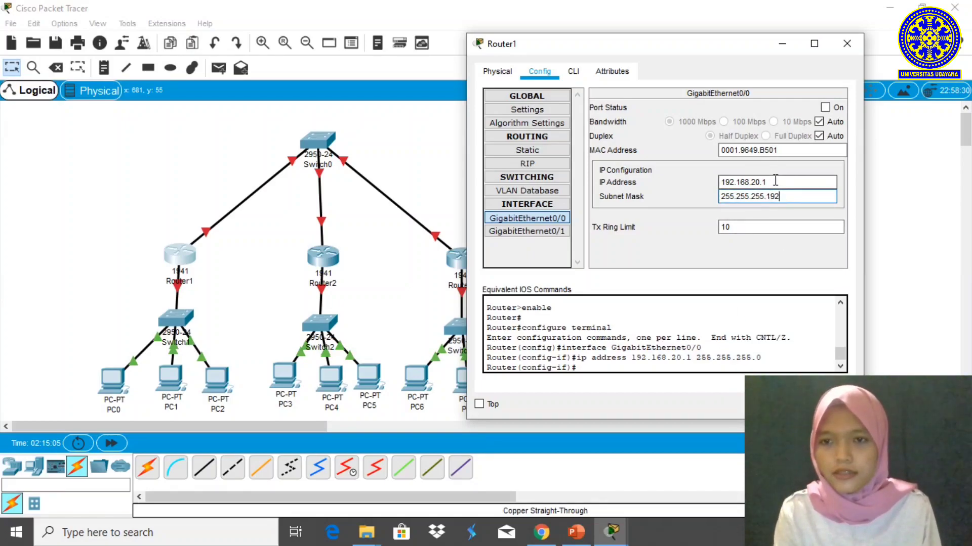
{"action": "key", "text": "shift+Tab"}
{"action": "key", "text": "ctrl+c"}
{"action": "key", "text": "Return"}
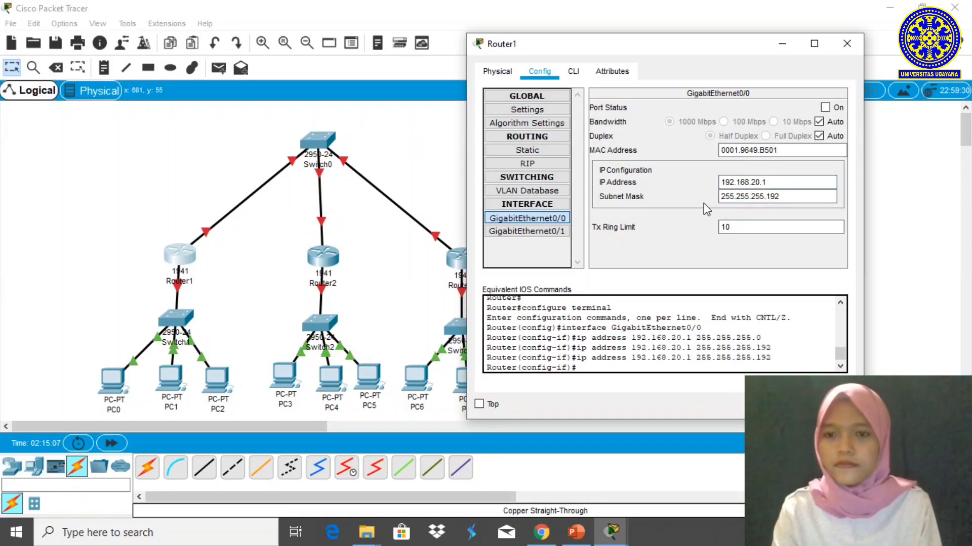
{"action": "left_click", "coordinate": [847, 44]}
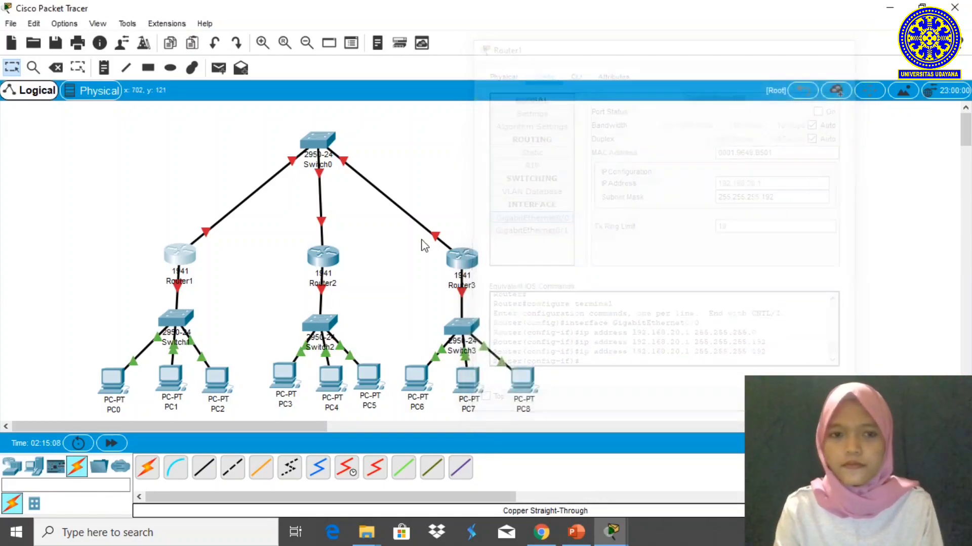
- Assign IP address 192.168.20.2 to Router2's GigabitEthernet0/0 interface and close its configuration
{"action": "left_click", "coordinate": [321, 259]}
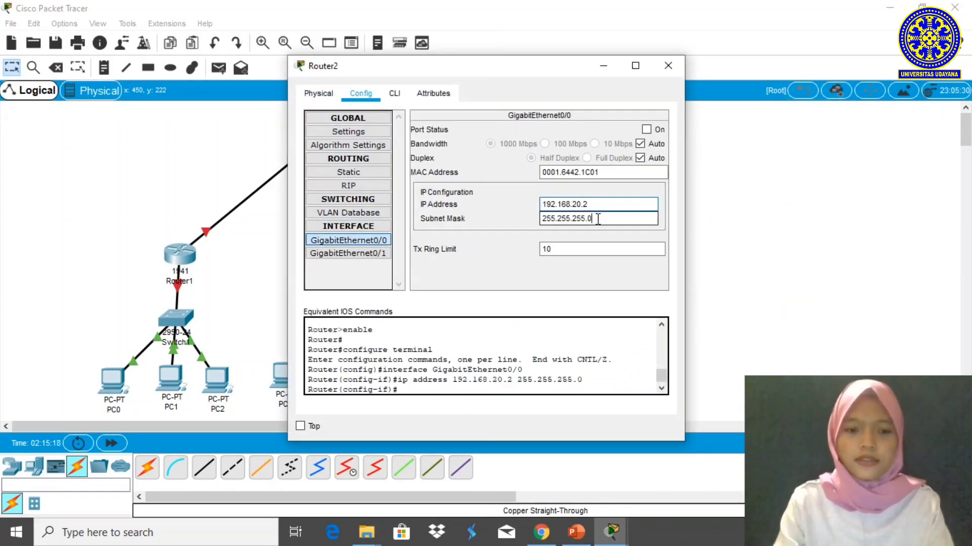
{"action": "left_click", "coordinate": [635, 63]}
- Assign IP address 192.168.20.3 with subnet mask 255.255.255.192 to Router3's GigabitEthernet0/0 interface
{"action": "left_click", "coordinate": [457, 259]}
{"action": "left_click", "coordinate": [348, 240]}
{"action": "left_click", "coordinate": [570, 204]}
{"action": "type", "text": "192.168.20.3"}
{"action": "left_click", "coordinate": [620, 218]}
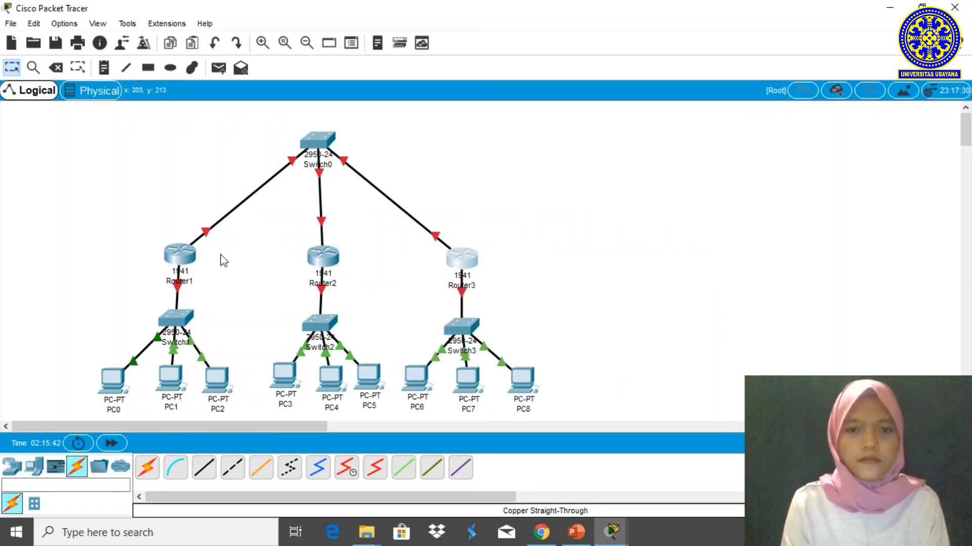
- Assign IP address 192.168.20.65 with subnet mask 255.255.255.192 to Router1's GigabitEthernet0/1 interface
{"action": "left_click", "coordinate": [185, 255]}
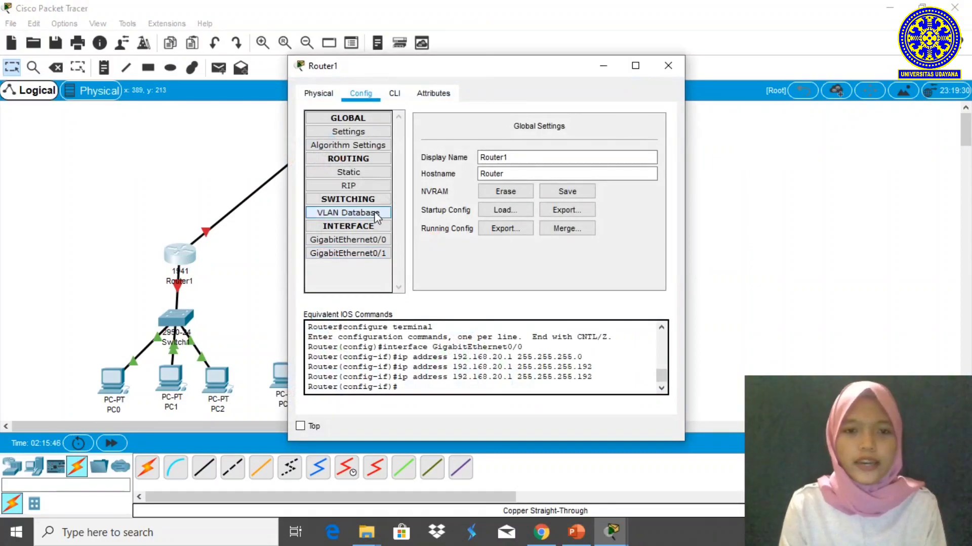
{"action": "left_click", "coordinate": [377, 253]}
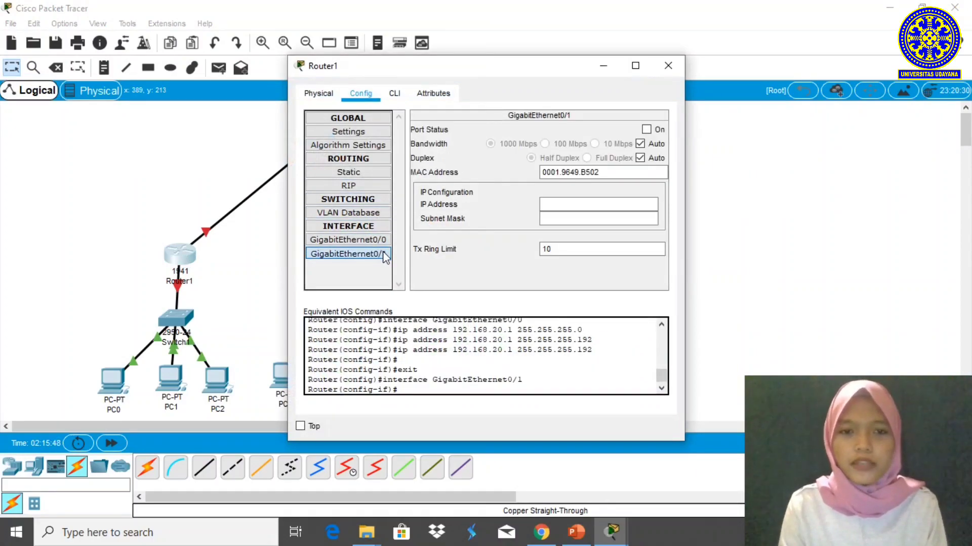
{"action": "left_click", "coordinate": [586, 209]}
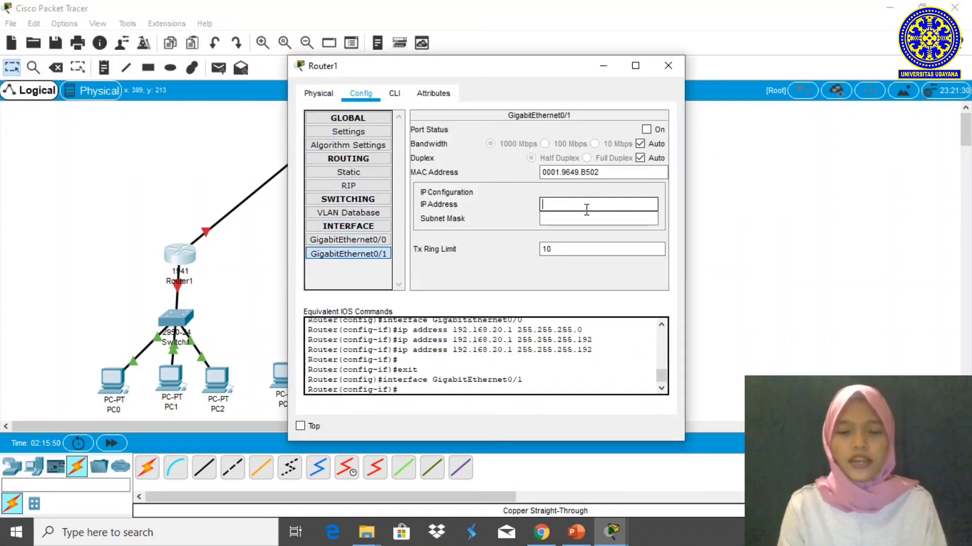
{"action": "key", "text": "ctrl+v"}
{"action": "left_click_drag", "start_coordinate": [562, 71], "coordinate": [475, 45]}
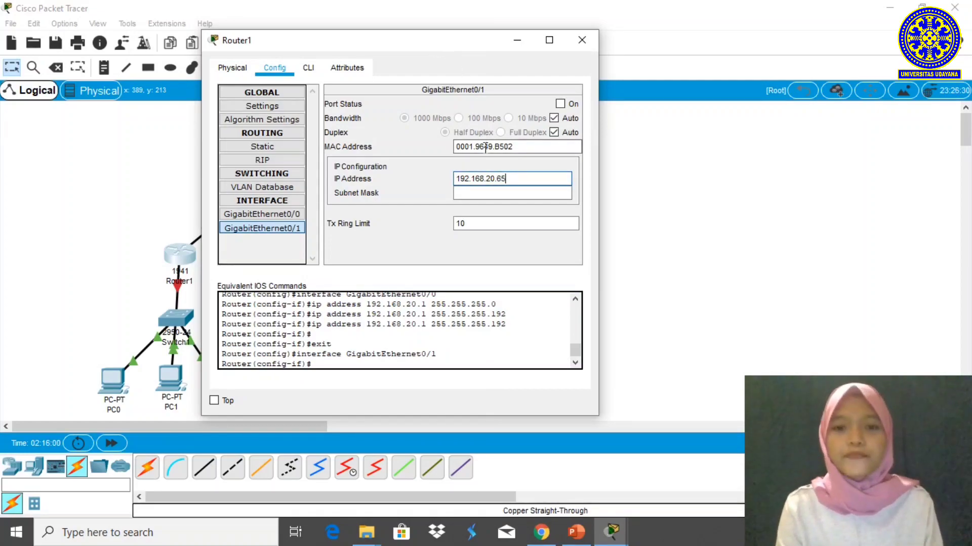
{"action": "left_click", "coordinate": [505, 195]}
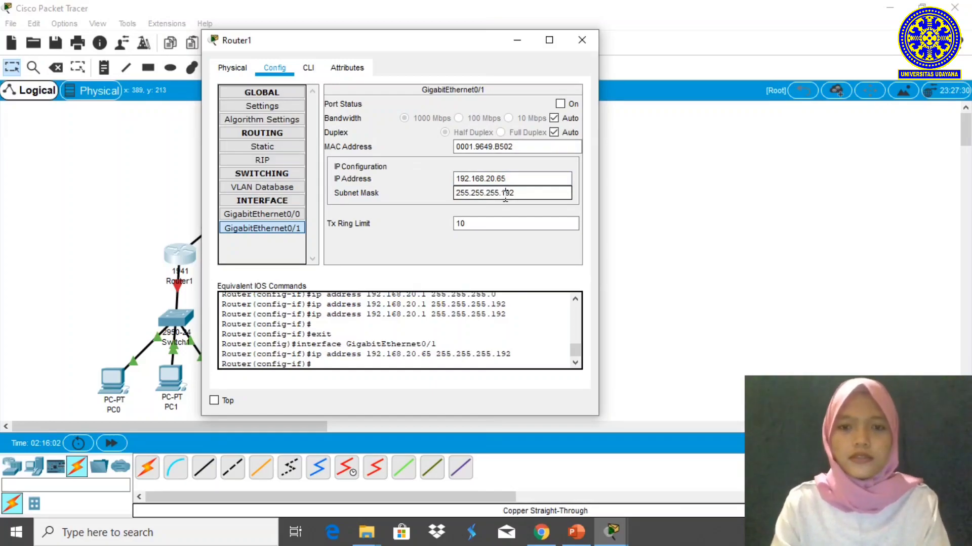
{"action": "left_click", "coordinate": [587, 40]}
- Assign IP address 192.168.20.129 and a subnet mask to Router2's GigabitEthernet0/1 interface
{"action": "left_click", "coordinate": [324, 258]}
{"action": "left_click", "coordinate": [348, 254]}
{"action": "left_click", "coordinate": [583, 205]}
{"action": "type", "text": "192.168.20.129"}
{"action": "left_click", "coordinate": [599, 219]}
{"action": "left_click", "coordinate": [668, 66]}
- Assign IP address 192.168.20.193 and a subnet mask to Router3's GigabitEthernet0/1 interface
{"action": "left_click", "coordinate": [466, 258]}
{"action": "left_click", "coordinate": [348, 254]}
{"action": "left_click", "coordinate": [584, 206]}
{"action": "type", "text": "192.168.20.1"}
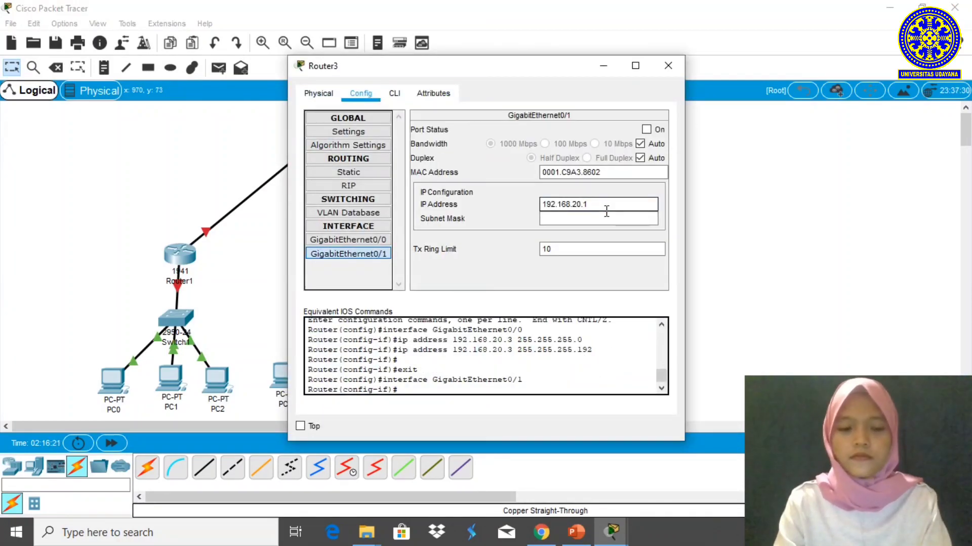
{"action": "type", "text": "93"}
{"action": "left_click", "coordinate": [598, 219]}
- Turn on the port status of Router3's GigabitEthernet0/1 and GigabitEthernet0/0 interfaces and close its configuration
{"action": "left_click", "coordinate": [646, 130]}
{"action": "left_click", "coordinate": [348, 240]}
{"action": "left_click", "coordinate": [668, 66]}
- Turn on the port status of both GigabitEthernet interfaces on Router2
{"action": "left_click", "coordinate": [323, 257]}
{"action": "left_click", "coordinate": [348, 254]}
{"action": "left_click", "coordinate": [668, 66]}
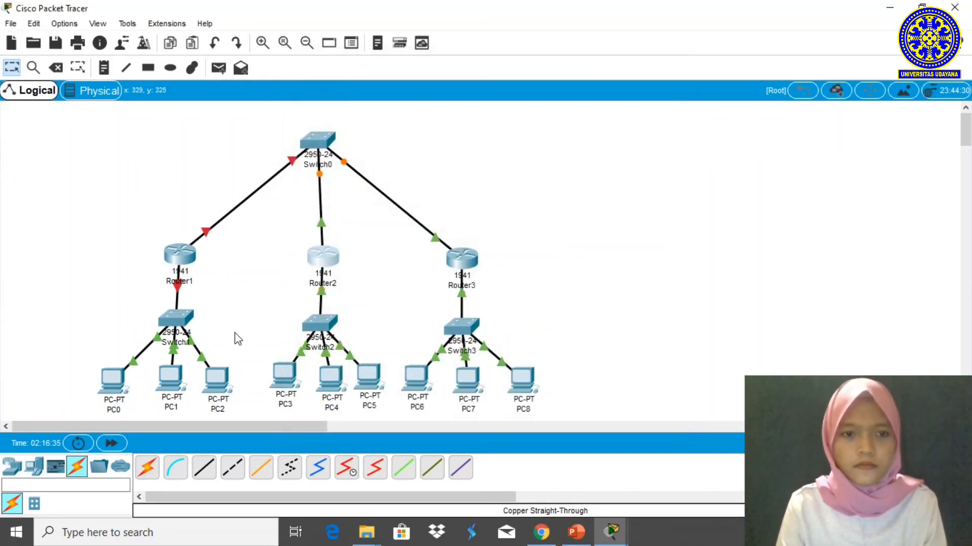
- Turn on the port status of Router1's GigabitEthernet0/0 and GigabitEthernet0/1 interfaces
{"action": "left_click", "coordinate": [179, 254]}
{"action": "left_click", "coordinate": [348, 240]}
{"action": "left_click", "coordinate": [646, 130]}
{"action": "left_click", "coordinate": [348, 254]}
{"action": "left_click", "coordinate": [646, 130]}
{"action": "left_click", "coordinate": [667, 66]}
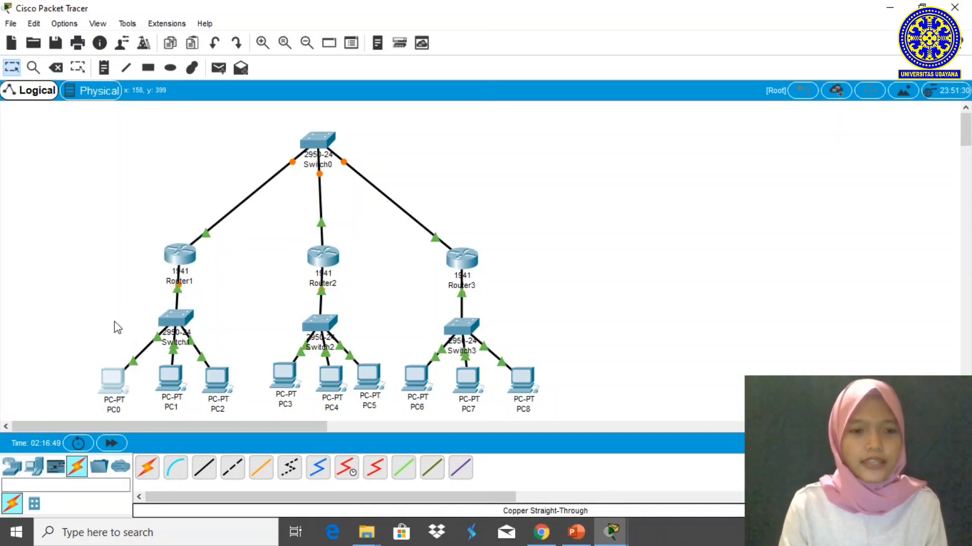
- Set PC0's static IP address to 192.168.20.66 and its subnet mask to 255.255.255.192
{"action": "left_click", "coordinate": [112, 379]}
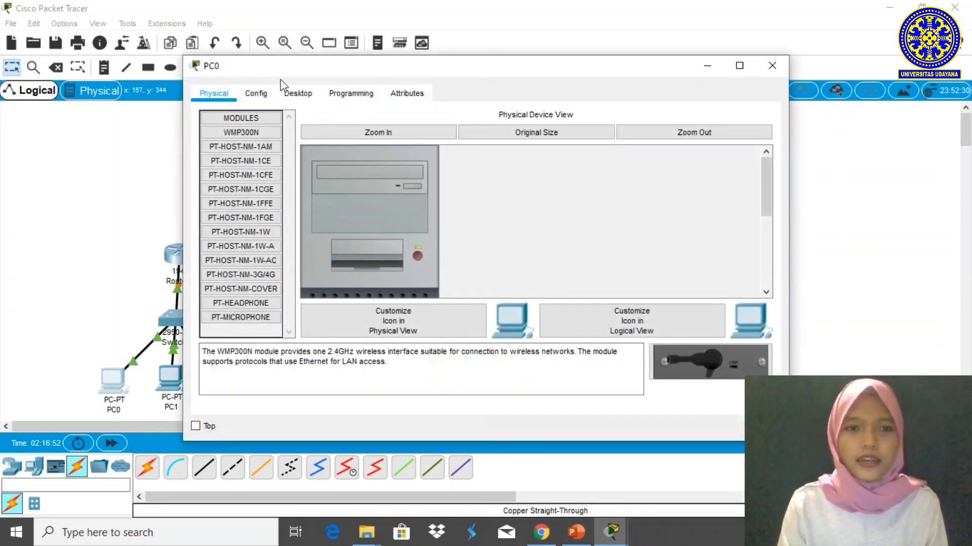
{"action": "left_click", "coordinate": [305, 95]}
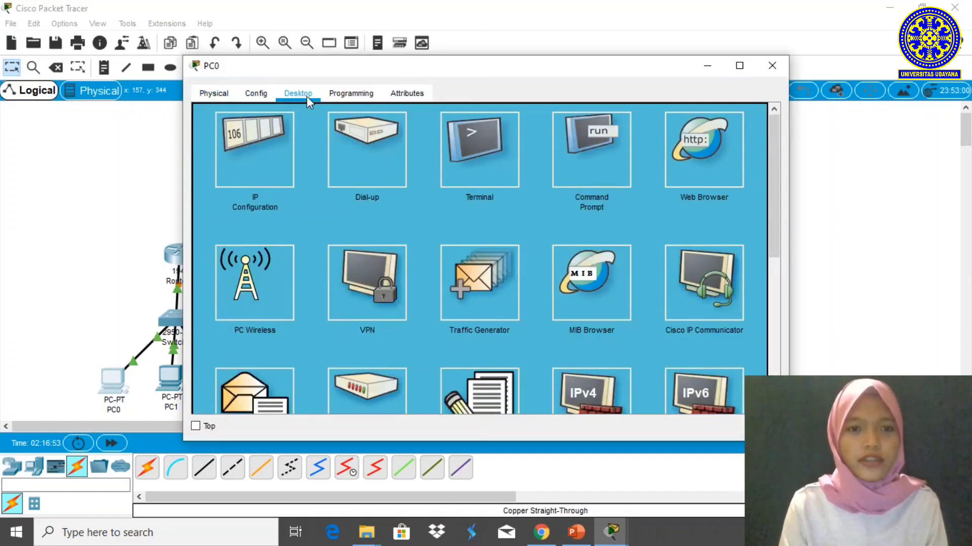
{"action": "left_click", "coordinate": [256, 149]}
{"action": "left_click_drag", "start_coordinate": [434, 65], "coordinate": [608, 50]}
{"action": "left_click", "coordinate": [608, 115]}
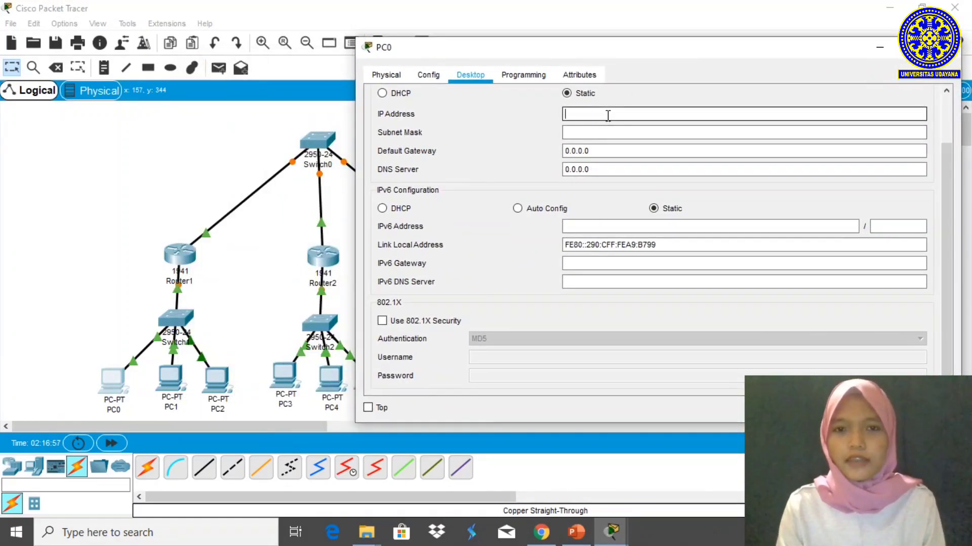
{"action": "type", "text": "192.168.20.1"}
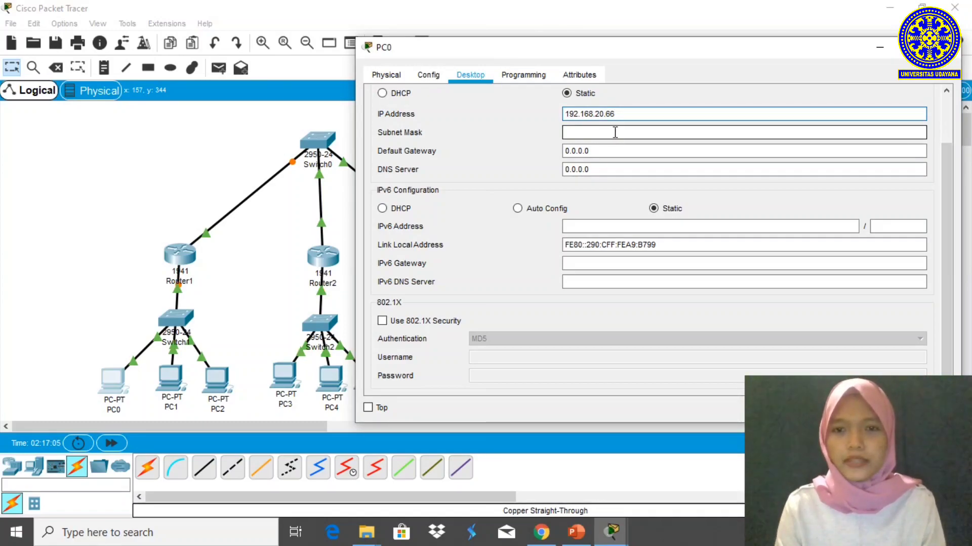
{"action": "left_click", "coordinate": [615, 132]}
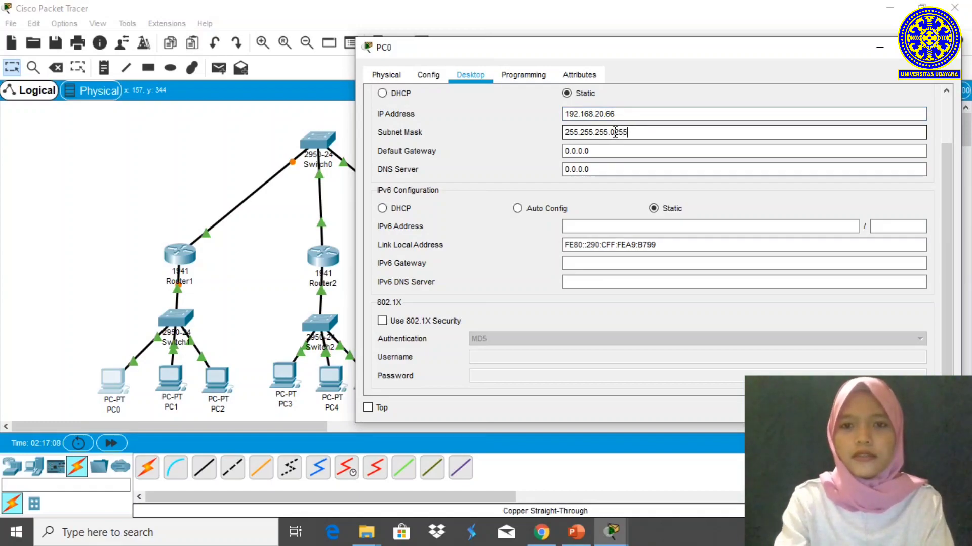
{"action": "type", "text": "192"}
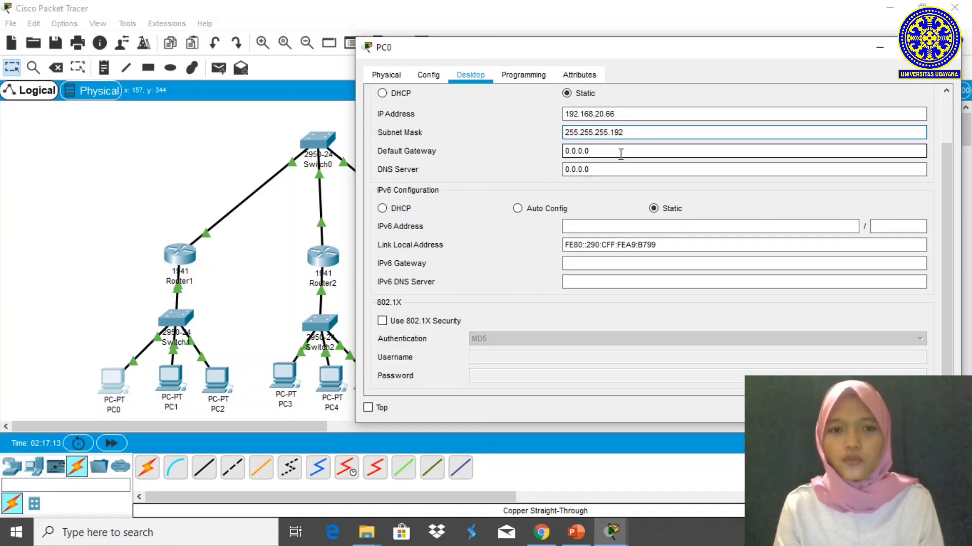
- Set PC0's default gateway to 192.168.20.65
{"action": "left_click_drag", "start_coordinate": [620, 152], "coordinate": [575, 152]}
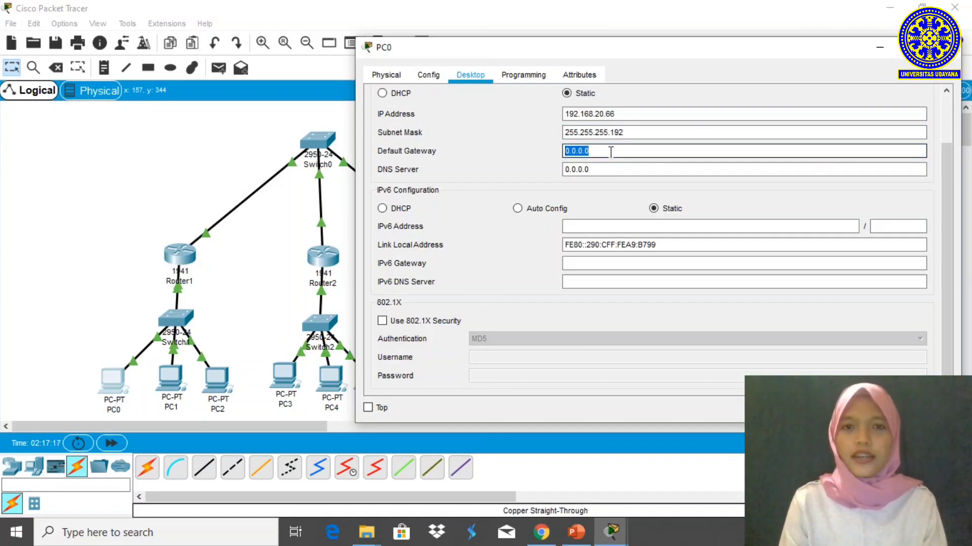
{"action": "type", "text": "1"}
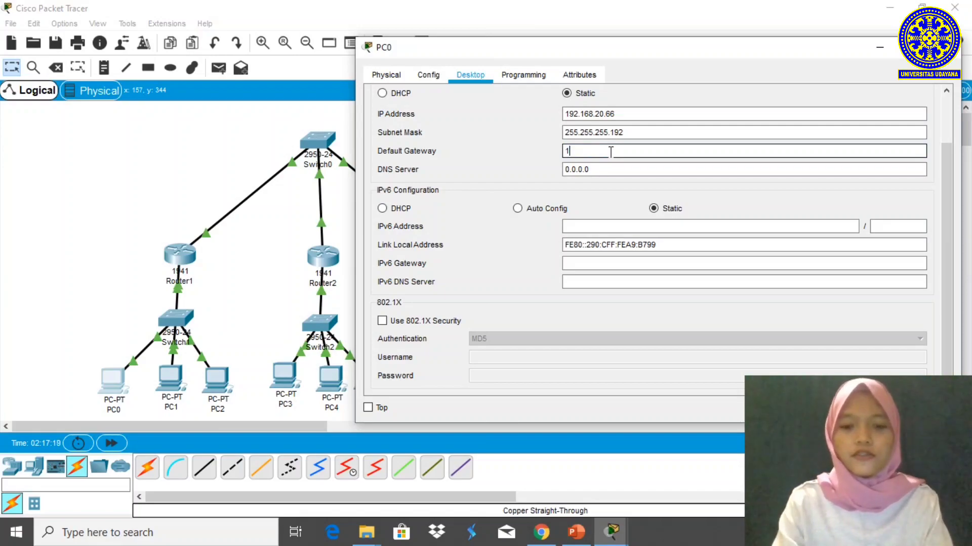
{"action": "type", "text": "192.168.20.1"}
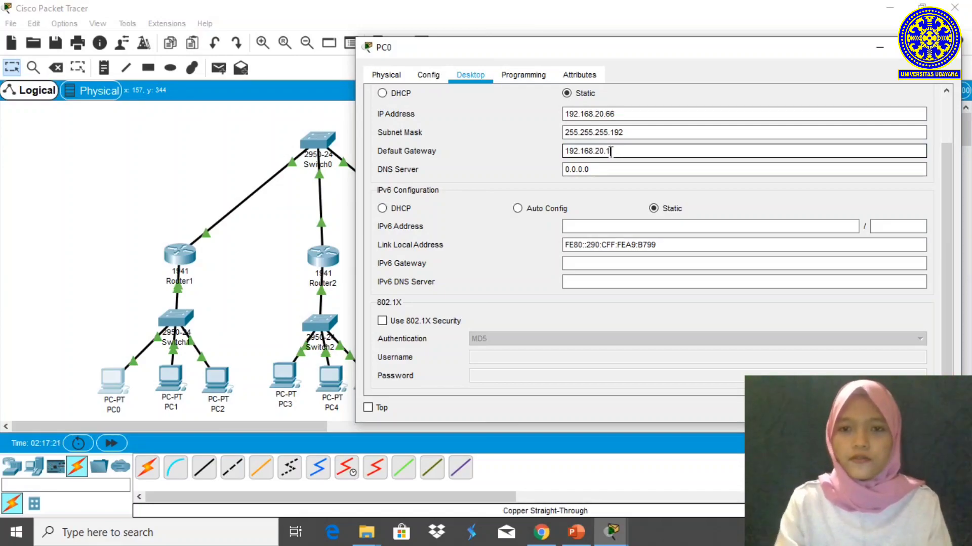
{"action": "key", "text": "BackSpace"}
{"action": "type", "text": "65"}
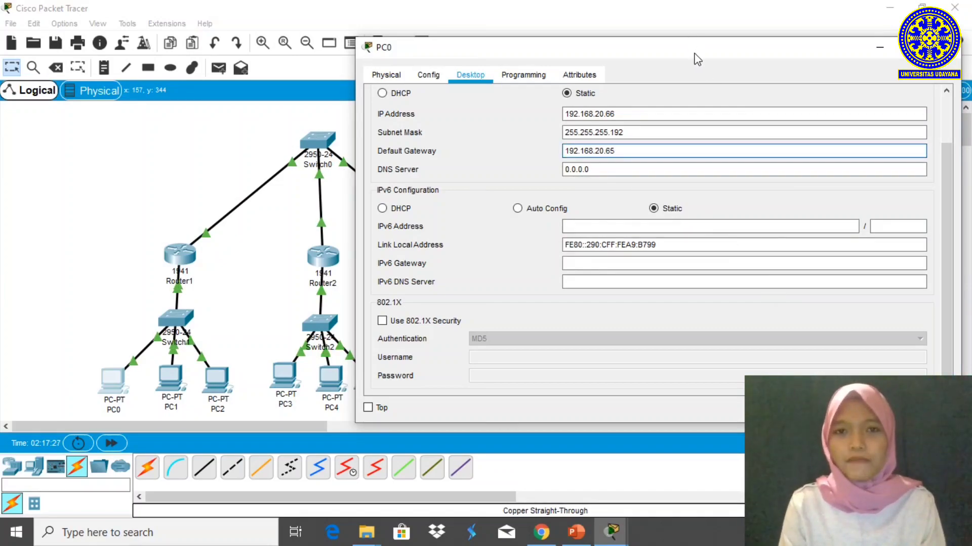
{"action": "left_click_drag", "start_coordinate": [696, 56], "coordinate": [628, 44]}
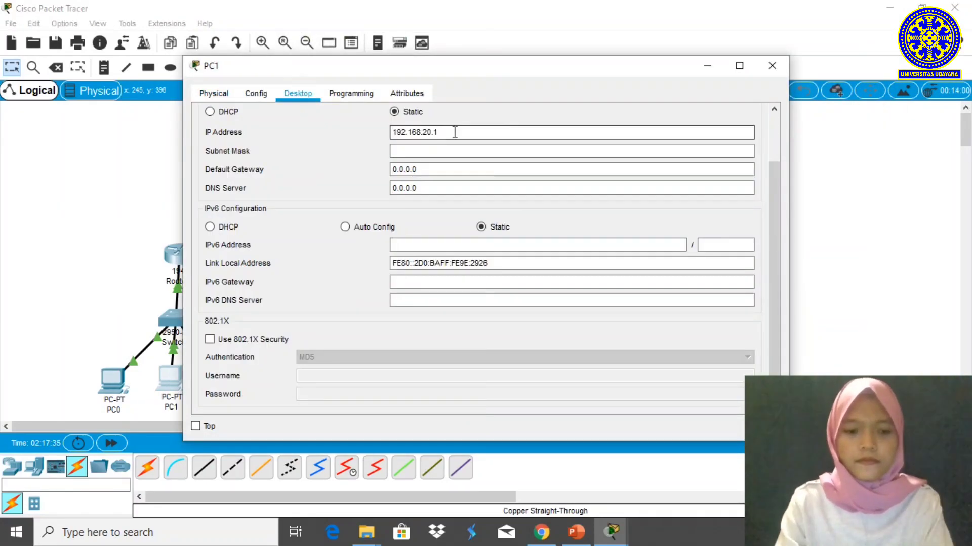
- Set PC1's static IP address to 192.168.20.67 and its default gateway to 192.168.20.65
{"action": "type", "text": "67"}
{"action": "left_click", "coordinate": [448, 147]}
{"action": "left_click_drag", "start_coordinate": [420, 169], "coordinate": [383, 175]}
{"action": "type", "text": "192.168.20.65"}
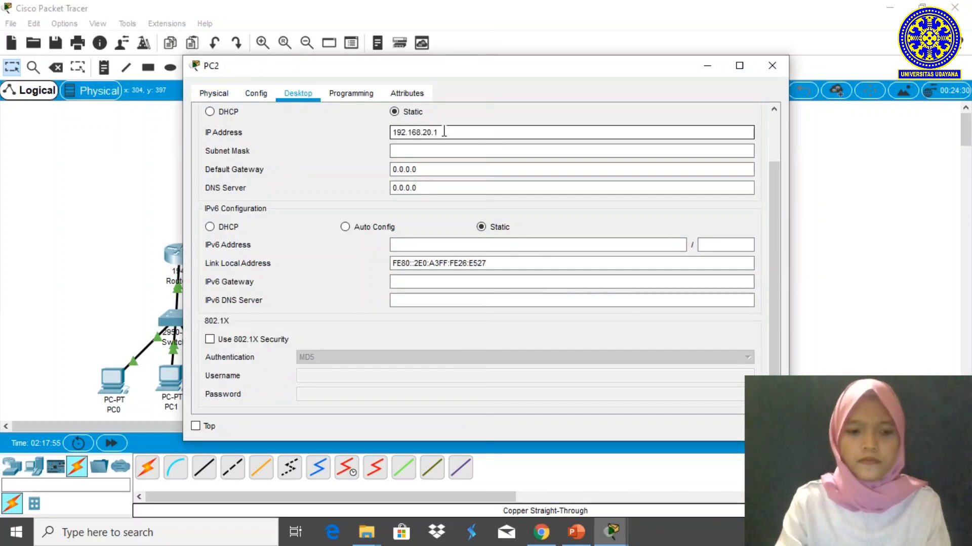
- Set PC2's subnet mask to 255.255.255.192 and its default gateway to 192.168.20.65
{"action": "key", "text": "Tab"}
{"action": "type", "text": "255.255.255.192"}
{"action": "key", "text": "Tab"}
{"action": "type", "text": "192.168.20.65"}
{"action": "left_click", "coordinate": [772, 66]}
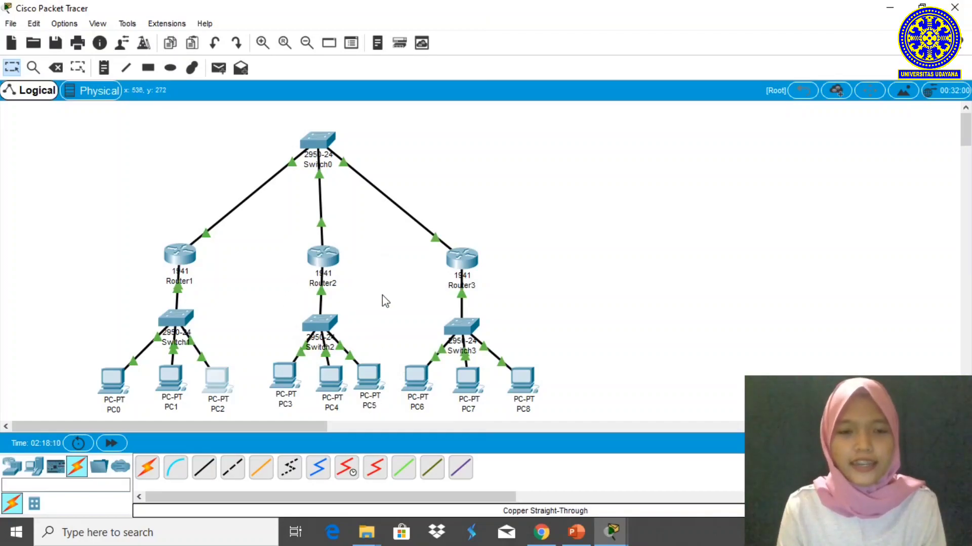
- Set PC3's static IP address to 192.168.20.130
{"action": "left_click", "coordinate": [284, 375]}
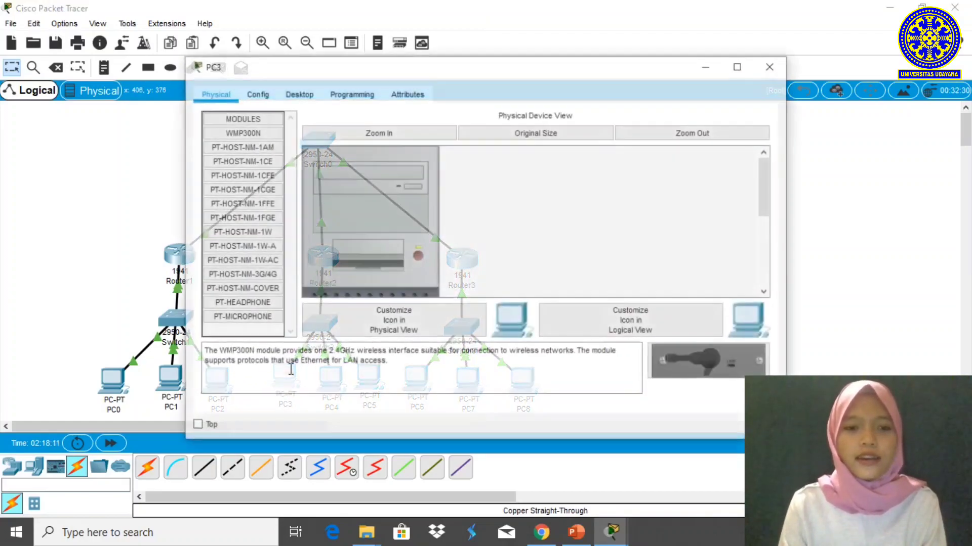
{"action": "left_click", "coordinate": [295, 96]}
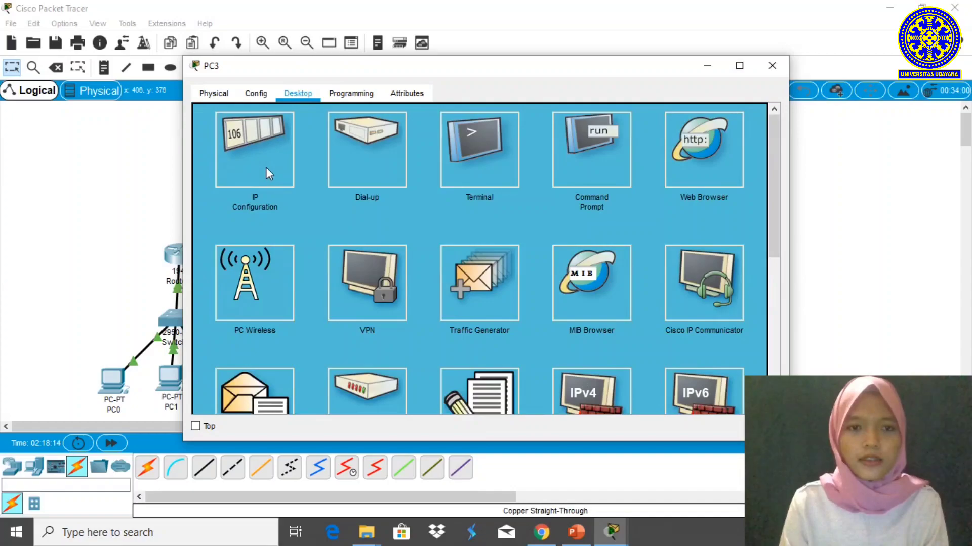
{"action": "left_click", "coordinate": [266, 167]}
{"action": "left_click", "coordinate": [470, 135]}
{"action": "type", "text": "192.168.20.1"}
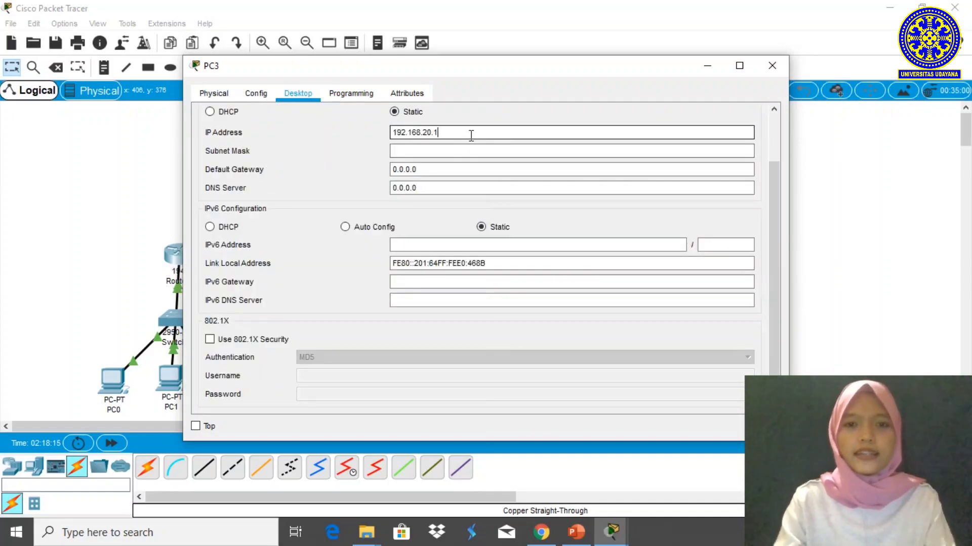
{"action": "type", "text": "2"}
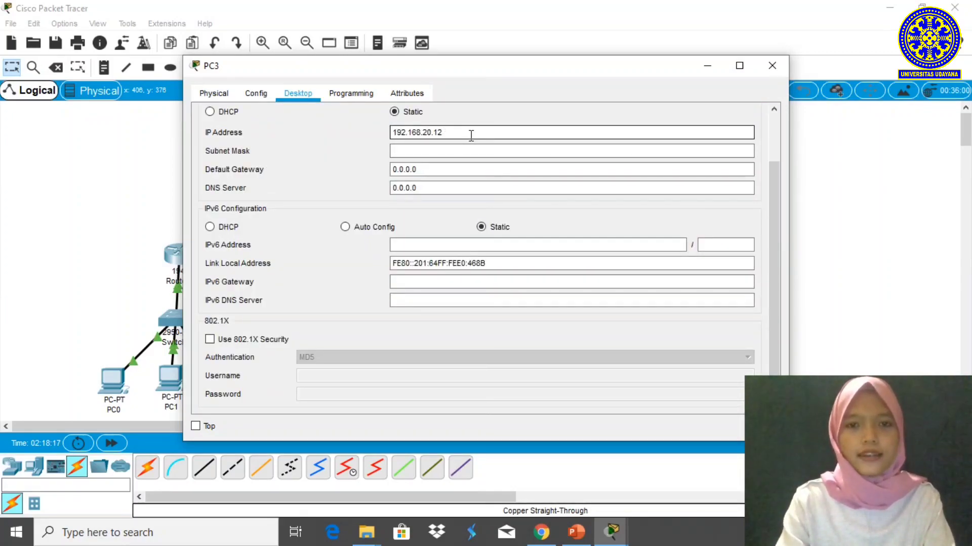
{"action": "type", "text": "30"}
- Set PC3's subnet mask to 255.255.255.192 and its default gateway to 192.168.20.129
{"action": "left_click", "coordinate": [468, 151]}
{"action": "type", "text": "192"}
{"action": "left_click_drag", "start_coordinate": [434, 169], "coordinate": [372, 170]}
{"action": "type", "text": "192.168.20.129"}
{"action": "left_click", "coordinate": [772, 65]}
- Configure PC4 with IP address 192.168.20.131, subnet mask 255.255.255.192 and default gateway 192.168.20.129
{"action": "left_click", "coordinate": [329, 375]}
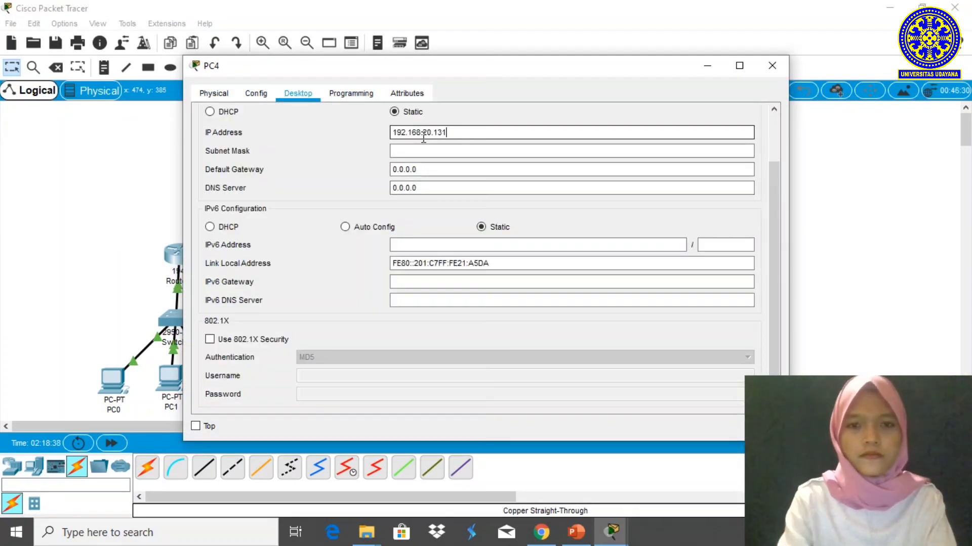
{"action": "key", "text": "Tab"}
{"action": "key", "text": "BackSpace"}
{"action": "type", "text": "192"}
{"action": "left_click_drag", "start_coordinate": [434, 169], "coordinate": [383, 173]}
{"action": "type", "text": "192.168.20.129"}
{"action": "left_click", "coordinate": [772, 65]}
- Enter PC5's static IP address and set its default gateway to 192.168.20.129
{"action": "left_click", "coordinate": [362, 387]}
{"action": "left_click", "coordinate": [299, 93]}
{"action": "left_click", "coordinate": [262, 154]}
{"action": "left_click", "coordinate": [419, 133]}
{"action": "type", "text": "192.168.20.13"}
{"action": "left_click_drag", "start_coordinate": [432, 170], "coordinate": [382, 177]}
{"action": "type", "text": "192.168.20.129"}
{"action": "left_click", "coordinate": [772, 66]}
- Review the IP configurations of PC3 and PC4
{"action": "left_click", "coordinate": [285, 376]}
{"action": "left_click", "coordinate": [772, 66]}
{"action": "left_click", "coordinate": [332, 382]}
{"action": "left_click", "coordinate": [771, 66]}
- Set PC6's static IP address to 192.168.20.194
{"action": "left_click", "coordinate": [416, 378]}
{"action": "left_click", "coordinate": [295, 94]}
{"action": "left_click", "coordinate": [259, 151]}
{"action": "left_click", "coordinate": [425, 133]}
{"action": "type", "text": "192.168.20.194"}
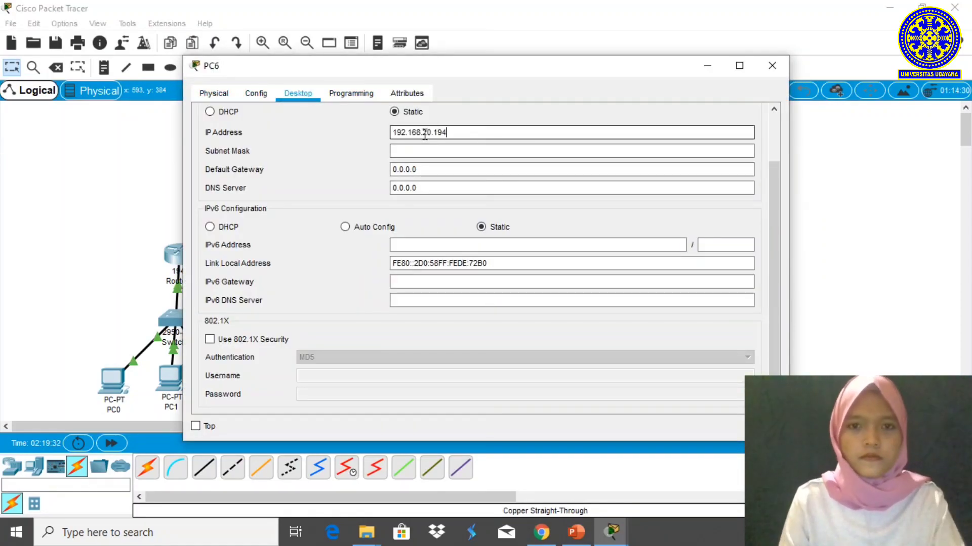
- Set PC6's subnet mask to 255.255.255.192 and its default gateway to 192.168.20.193
{"action": "left_click", "coordinate": [463, 152]}
{"action": "key", "text": "BackSpace"}
{"action": "type", "text": "192"}
{"action": "left_click_drag", "start_coordinate": [429, 171], "coordinate": [371, 177]}
{"action": "type", "text": "192.168.20.193"}
{"action": "left_click", "coordinate": [772, 66]}
- Configure PC7 with IP address 192.168.20.195, subnet mask 255.255.255.192 and default gateway 192.168.20.193
{"action": "left_click", "coordinate": [467, 390]}
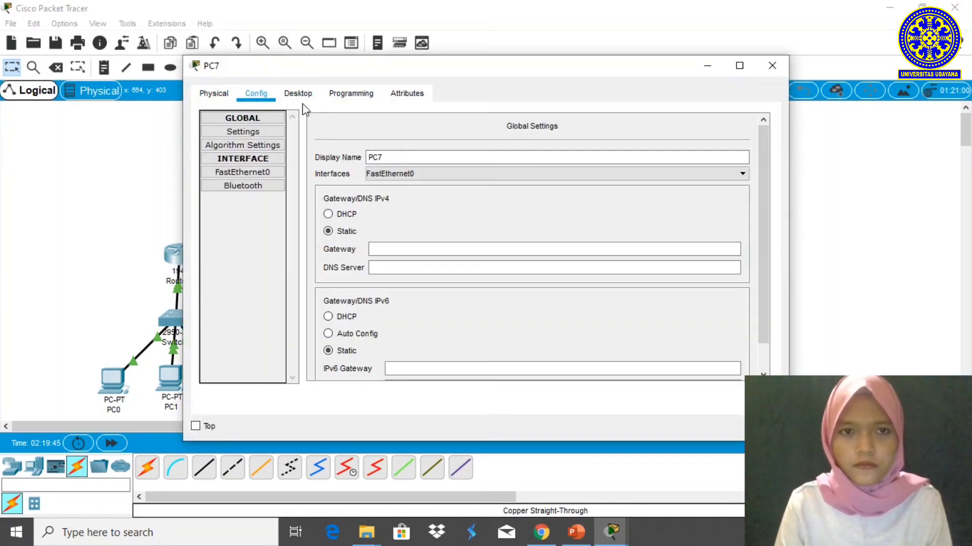
{"action": "left_click", "coordinate": [298, 93]}
{"action": "left_click", "coordinate": [259, 150]}
{"action": "type", "text": "192.168.20.195"}
{"action": "left_click", "coordinate": [463, 152]}
{"action": "key", "text": "BackSpace"}
{"action": "type", "text": "192"}
{"action": "left_click_drag", "start_coordinate": [429, 171], "coordinate": [371, 177]}
{"action": "type", "text": "192.168.20.193"}
{"action": "left_click", "coordinate": [772, 66]}
- Configure PC8 with IP address 192.168.20.196, subnet mask 255.255.255.192 and default gateway 192.168.20.193
{"action": "left_click", "coordinate": [514, 389]}
{"action": "left_click", "coordinate": [298, 93]}
{"action": "left_click", "coordinate": [260, 153]}
{"action": "left_click", "coordinate": [493, 132]}
{"action": "type", "text": "192.168.20.196"}
{"action": "left_click_drag", "start_coordinate": [429, 170], "coordinate": [384, 171]}
{"action": "type", "text": "192.168.20.1"}
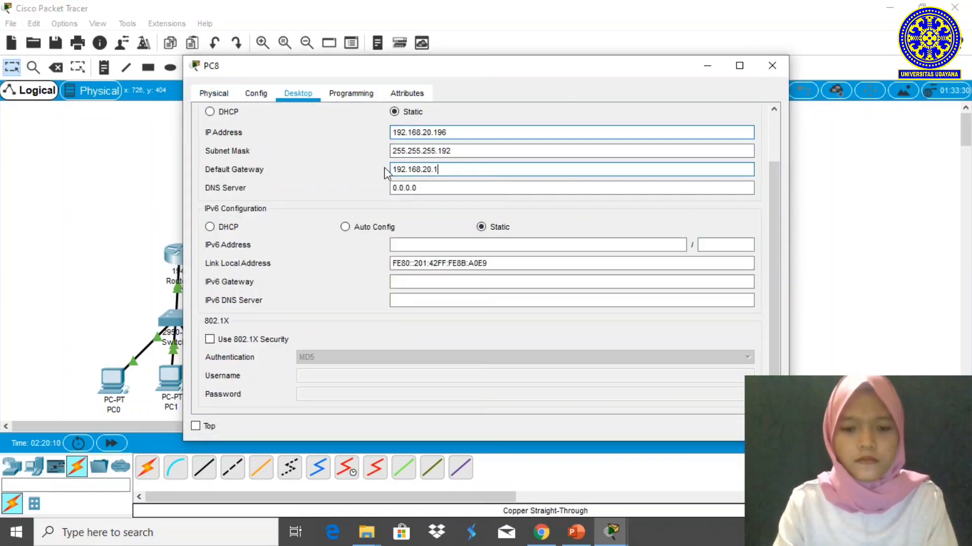
{"action": "type", "text": "93"}
{"action": "left_click", "coordinate": [771, 65]}
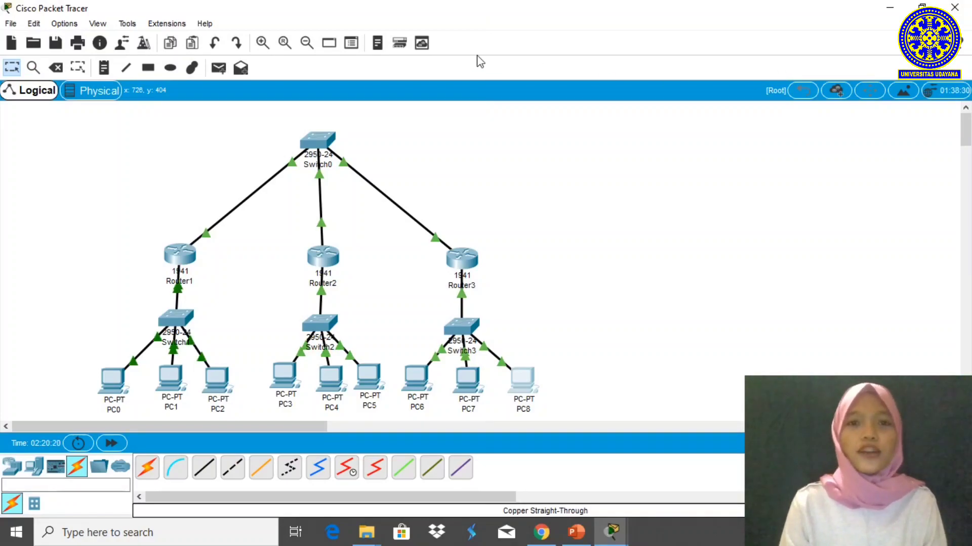
- Add a static route on Router1 to network 192.168.20.128 with mask 255.255.255.192 and next hop 192.168.20.2
{"action": "left_click", "coordinate": [195, 259]}
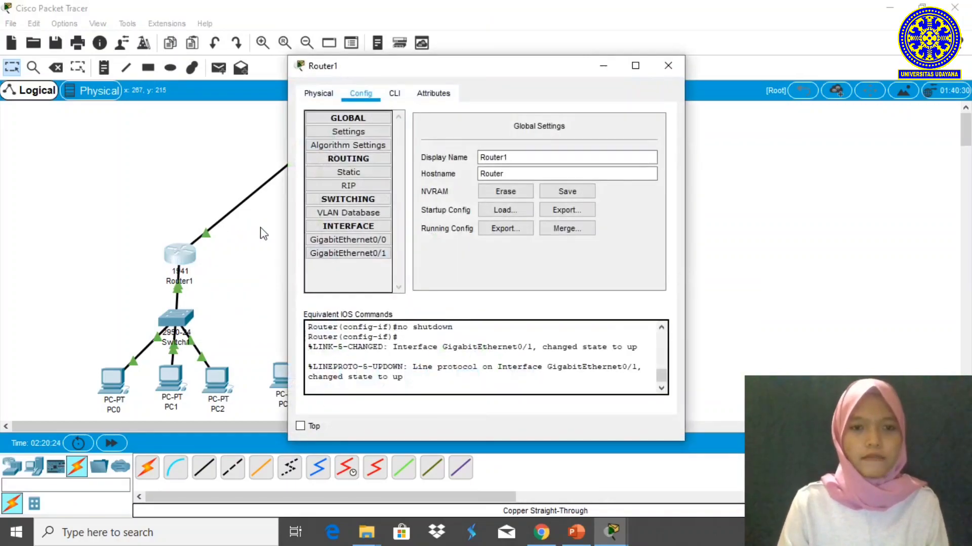
{"action": "left_click_drag", "start_coordinate": [434, 68], "coordinate": [658, 32]}
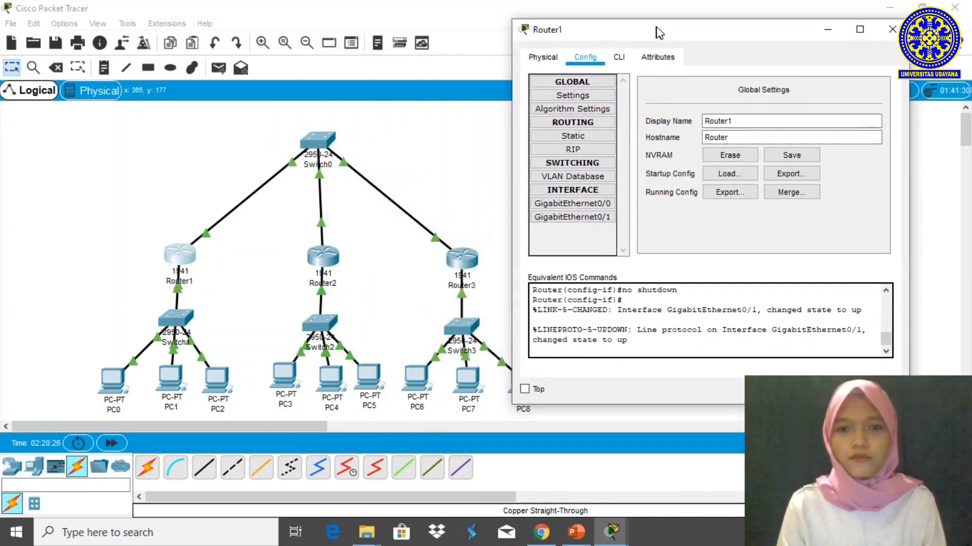
{"action": "left_click", "coordinate": [574, 137]}
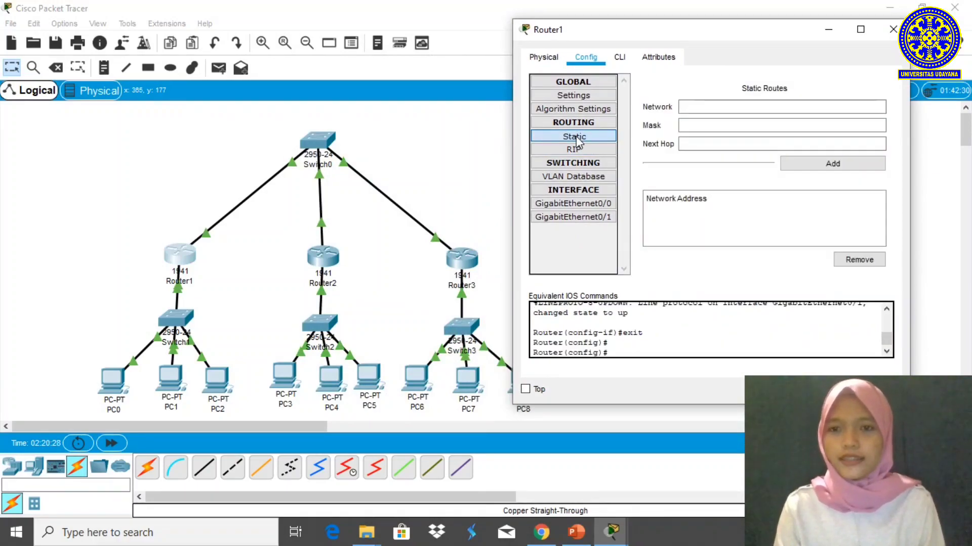
{"action": "left_click", "coordinate": [744, 105]}
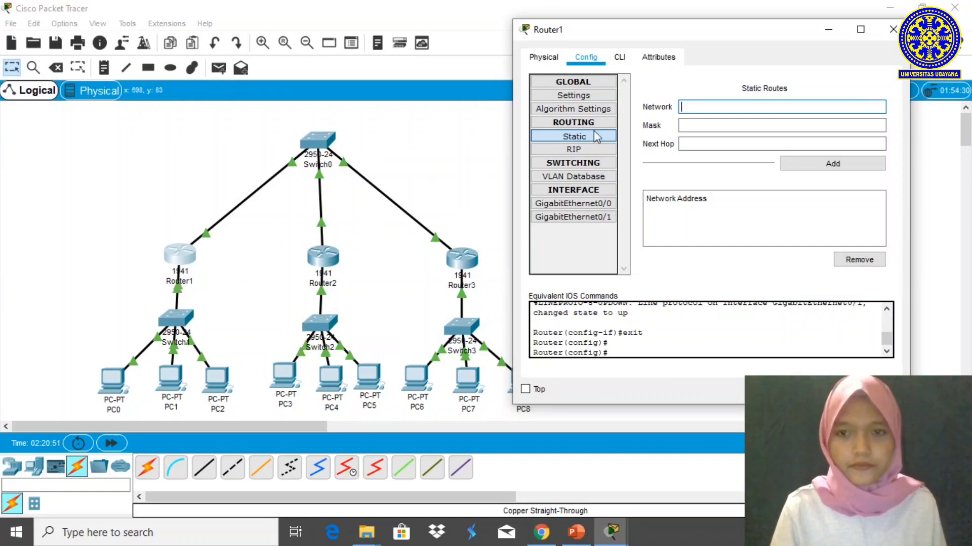
{"action": "type", "text": "192.168.20.1"}
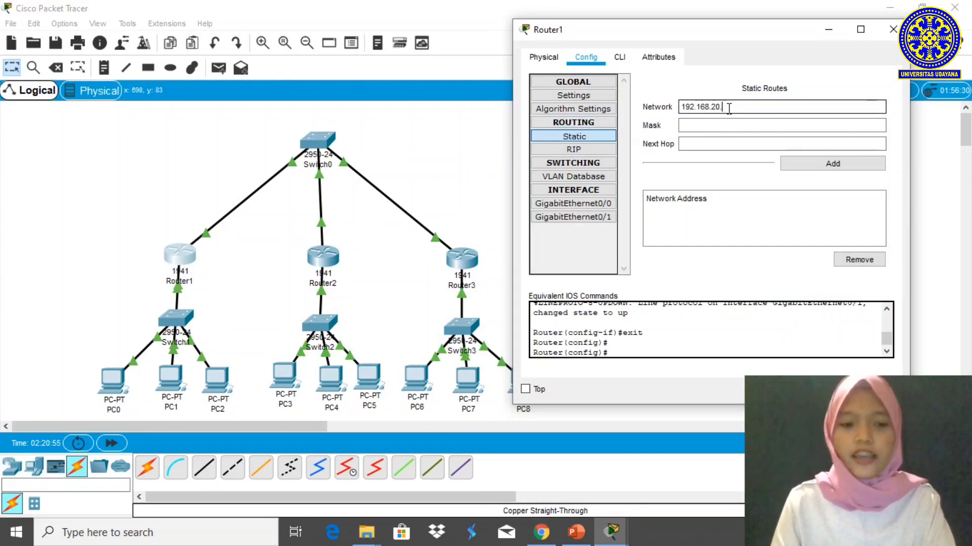
{"action": "left_click", "coordinate": [720, 126]}
{"action": "type", "text": "255.255.255.192"}
{"action": "left_click", "coordinate": [754, 144]}
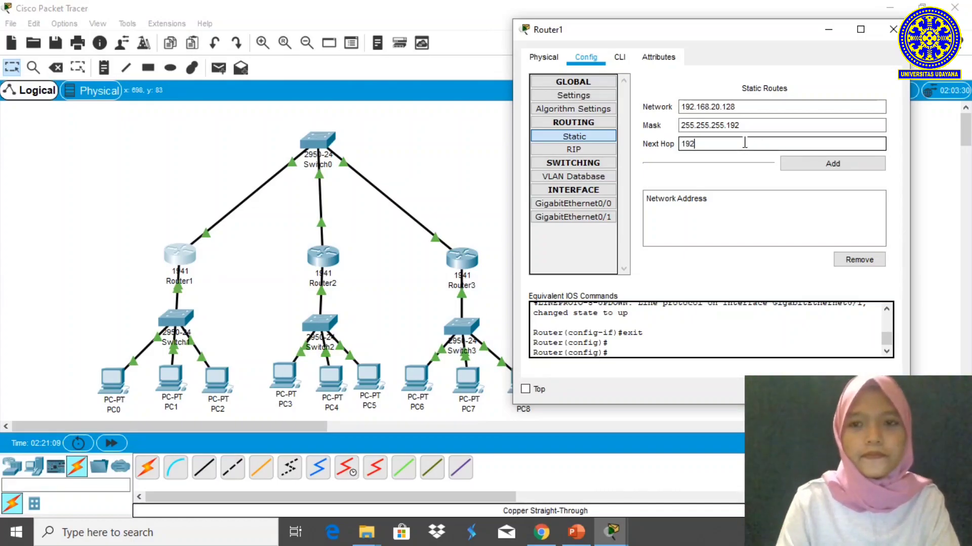
{"action": "type", "text": "168.20.2"}
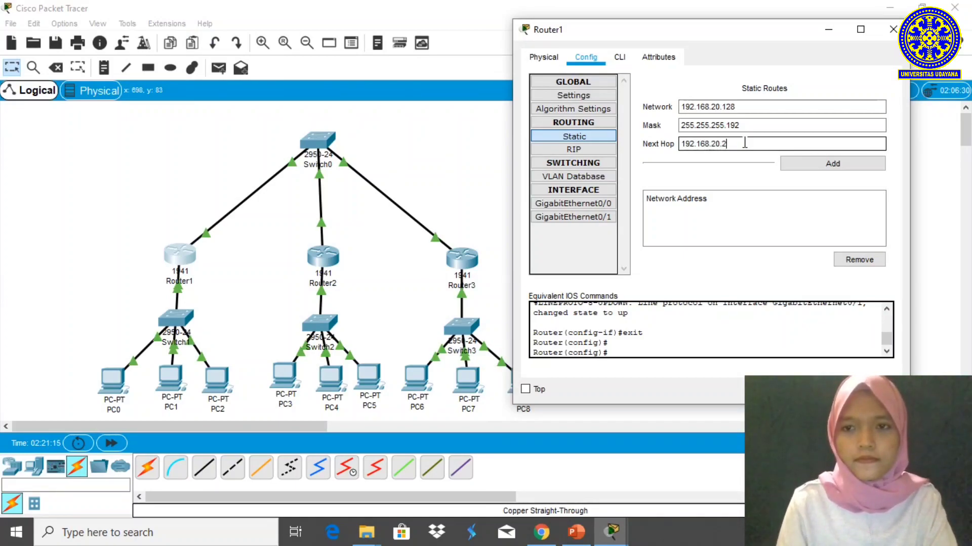
{"action": "left_click", "coordinate": [871, 166]}
- Add a second static route on Router1 to network 192.168.20.192 with mask 255.255.255.192 via 192.168.20.3
{"action": "left_click", "coordinate": [757, 106]}
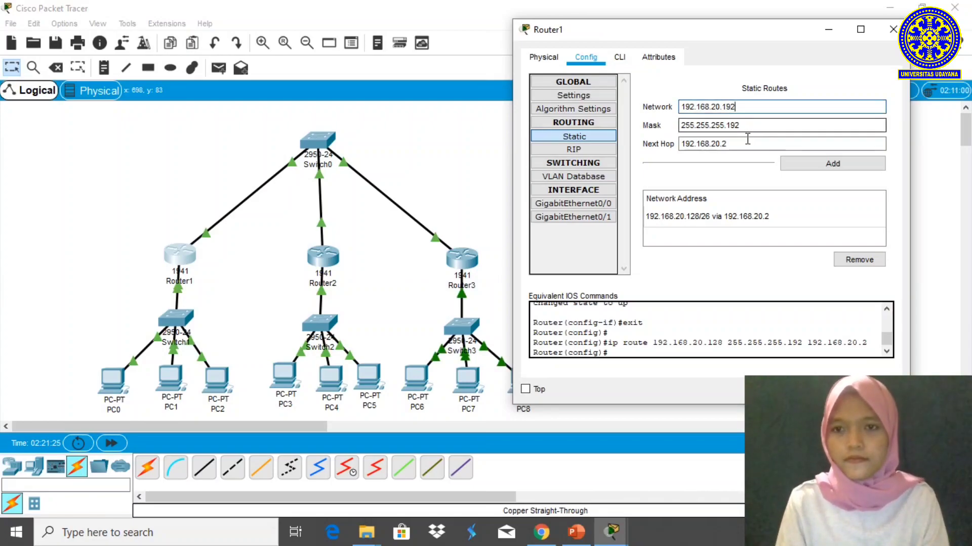
{"action": "type", "text": "3"}
{"action": "left_click", "coordinate": [798, 165]}
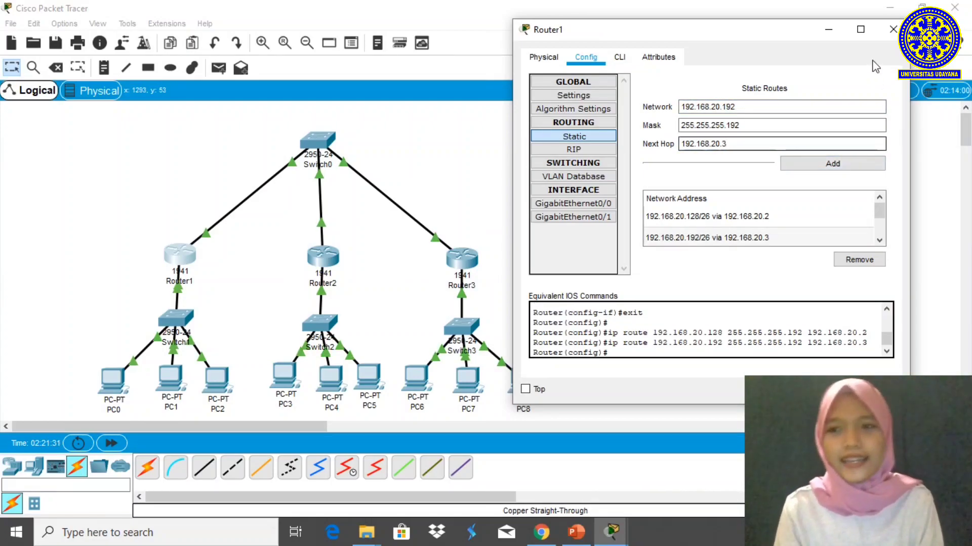
{"action": "left_click", "coordinate": [893, 29]}
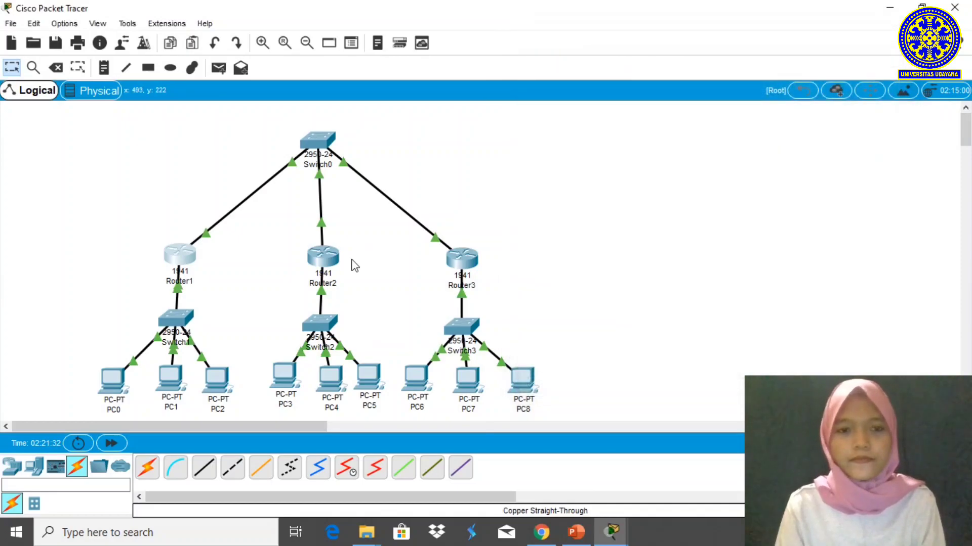
- Add a static route on Router2 to network 192.168.20.64 with mask 255.255.255.192 and next hop 192.168.20.1
{"action": "left_click", "coordinate": [324, 256]}
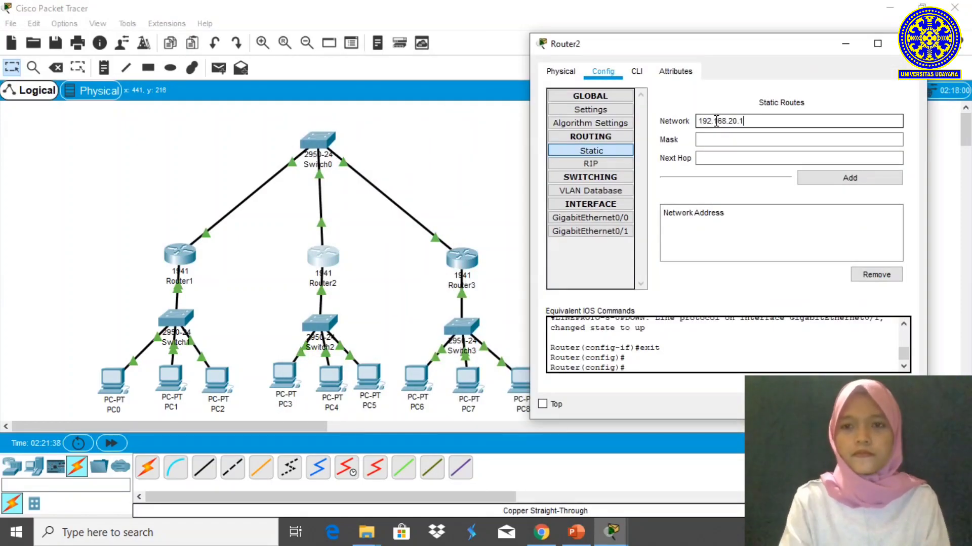
{"action": "left_click", "coordinate": [724, 140]}
{"action": "type", "text": "255.255.255.192"}
{"action": "left_click", "coordinate": [754, 159]}
{"action": "type", "text": "192.168.20.1"}
{"action": "left_click", "coordinate": [827, 178]}
- Add a second static route on Router2 to network 192.168.20.192 with mask 255.255.255.192 via 192.168.20.3
{"action": "left_click", "coordinate": [774, 120]}
{"action": "key", "text": "BackSpace"}
{"action": "key", "text": "BackSpace"}
{"action": "type", "text": "192"}
{"action": "left_click", "coordinate": [770, 160]}
{"action": "key", "text": "BackSpace"}
{"action": "type", "text": "3"}
{"action": "left_click", "coordinate": [830, 177]}
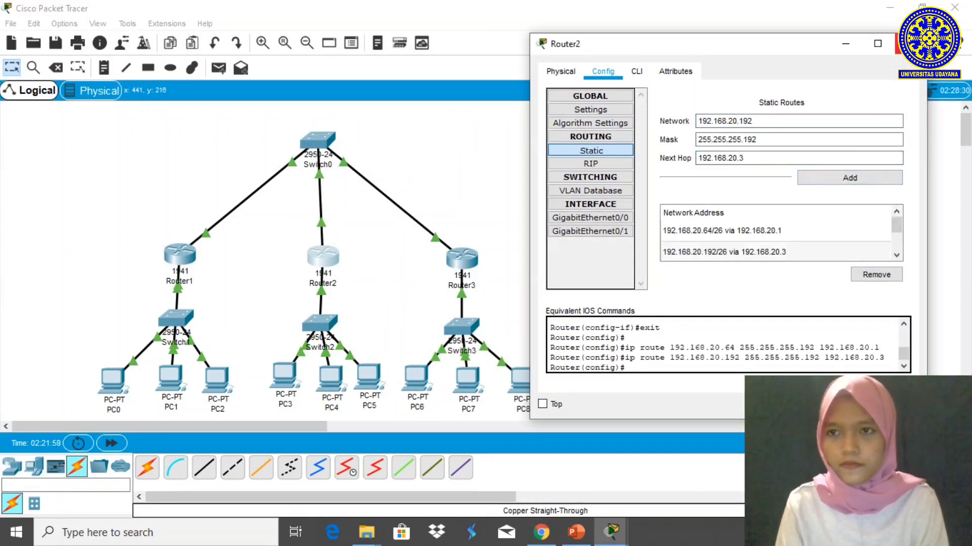
{"action": "left_click", "coordinate": [909, 44]}
- Try to add a static route on Router3 to network 192.168.20.1, mask 255.255.255.192, next hop 192.168.20.64
{"action": "left_click", "coordinate": [461, 258]}
{"action": "left_click", "coordinate": [348, 172]}
{"action": "left_click_drag", "start_coordinate": [485, 66], "coordinate": [722, 42]}
{"action": "type", "text": "255.255.255.192"}
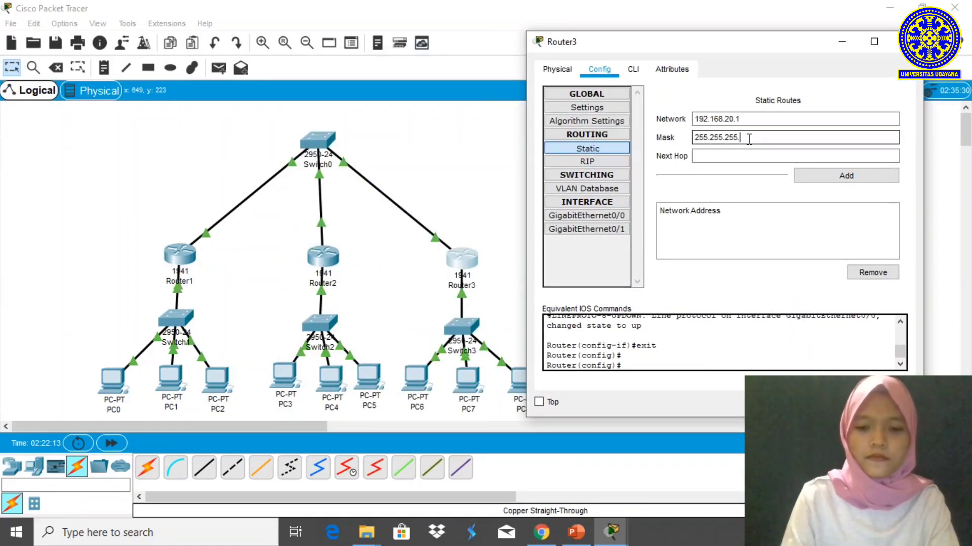
{"action": "left_click", "coordinate": [746, 156]}
{"action": "type", "text": "192.168.20.64"}
{"action": "left_click", "coordinate": [815, 177]}
- Correct Router3's route entry to network 192.168.20.64 with next hop 192.168.20.1 and add it
{"action": "left_click", "coordinate": [762, 121]}
{"action": "key", "text": "BackSpace"}
{"action": "type", "text": "3"}
{"action": "key", "text": "BackSpace"}
{"action": "type", "text": "64"}
{"action": "left_click", "coordinate": [759, 157]}
{"action": "key", "text": "BackSpace"}
{"action": "key", "text": "BackSpace"}
{"action": "type", "text": "1"}
{"action": "left_click", "coordinate": [823, 178]}
- Add another static route on Router3 to network 192.168.20.128 with mask 255.255.255.192 via 192.168.20.2
{"action": "left_click", "coordinate": [763, 119]}
{"action": "type", "text": "128"}
{"action": "left_click", "coordinate": [759, 156]}
{"action": "key", "text": "BackSpace"}
{"action": "type", "text": "2"}
{"action": "left_click", "coordinate": [823, 176]}
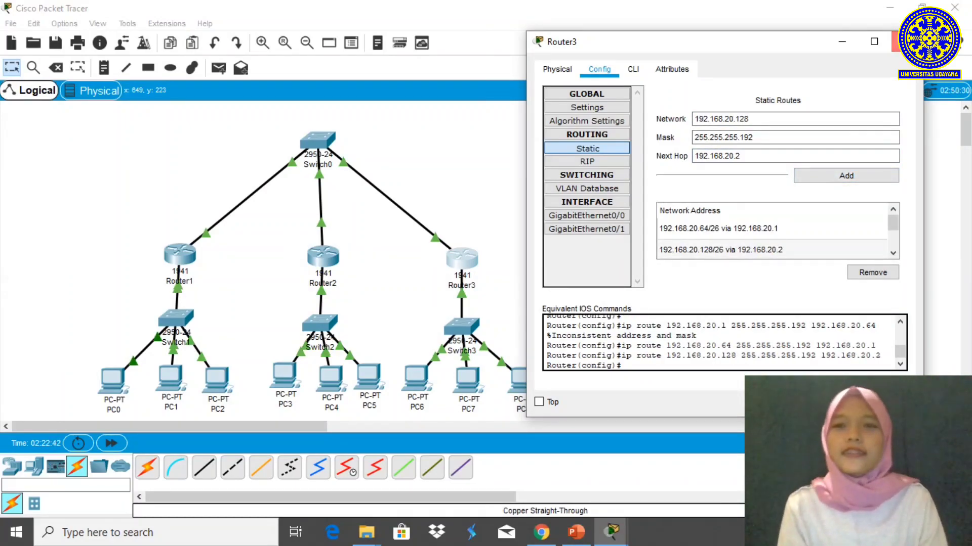
{"action": "left_click", "coordinate": [906, 41]}
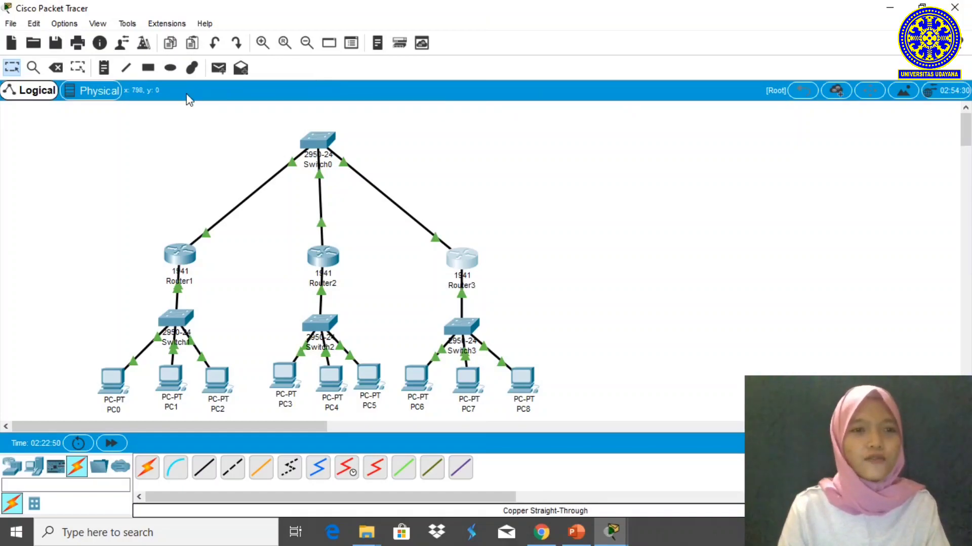
- Send three simple PDUs from PC0 to PC8 to test connectivity between their subnets
{"action": "left_click", "coordinate": [220, 67]}
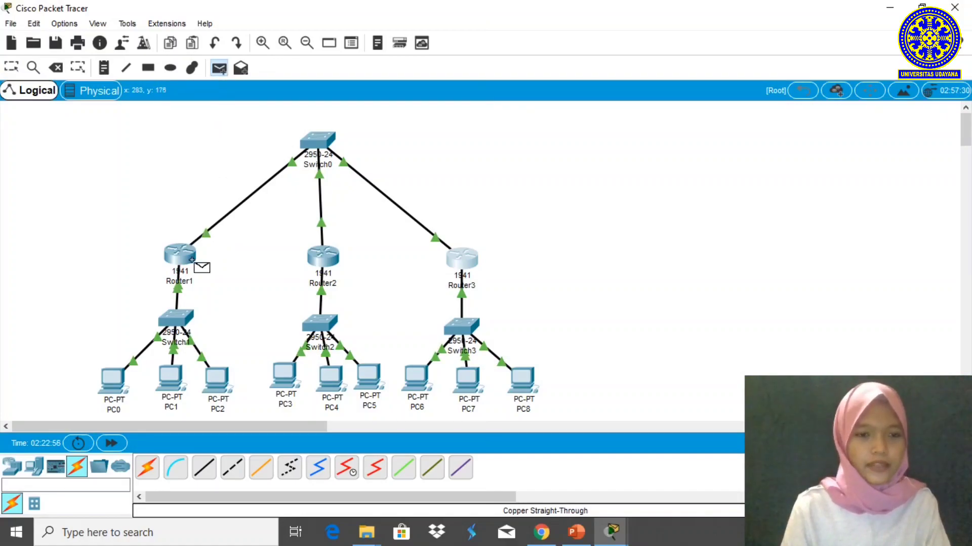
{"action": "left_click", "coordinate": [113, 380]}
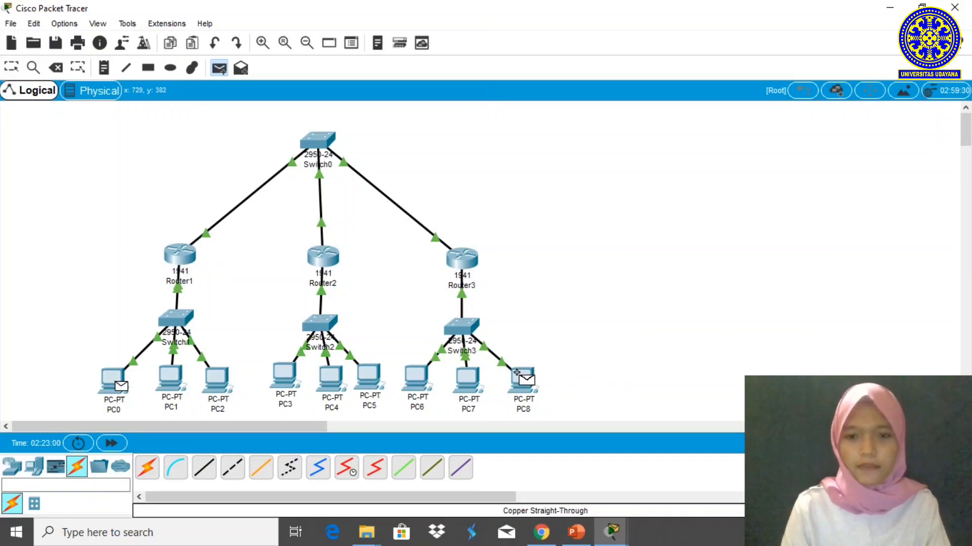
{"action": "left_click", "coordinate": [521, 379]}
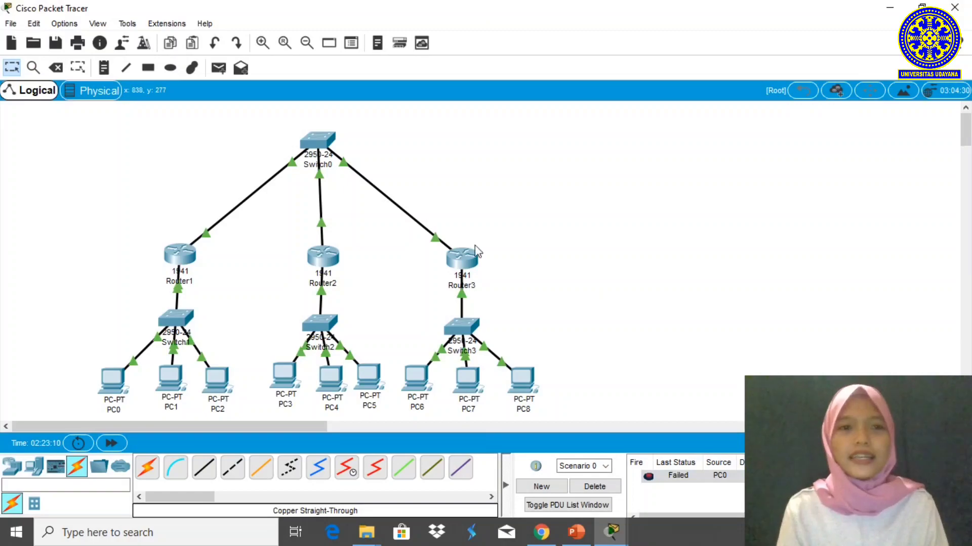
{"action": "left_click", "coordinate": [218, 68]}
{"action": "left_click", "coordinate": [117, 382]}
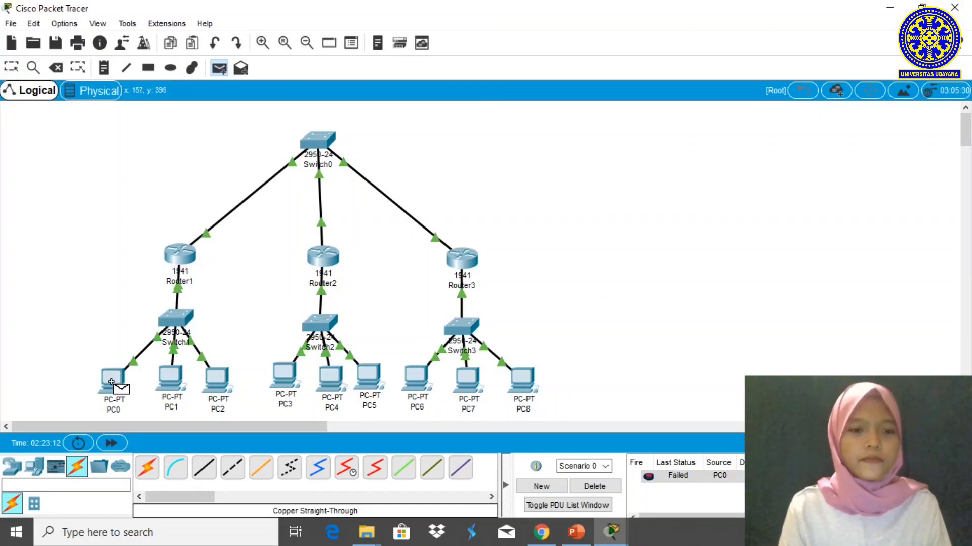
{"action": "left_click", "coordinate": [521, 382]}
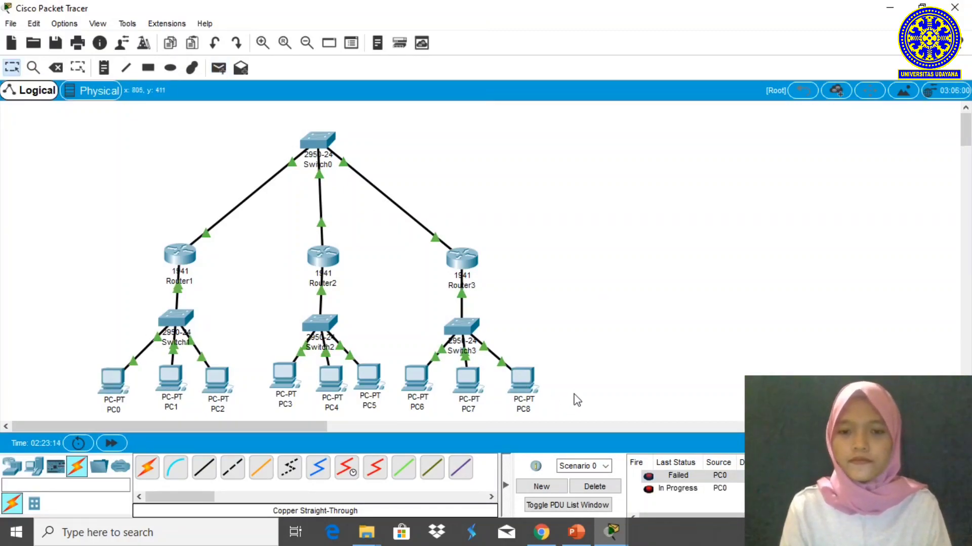
{"action": "left_click", "coordinate": [219, 68]}
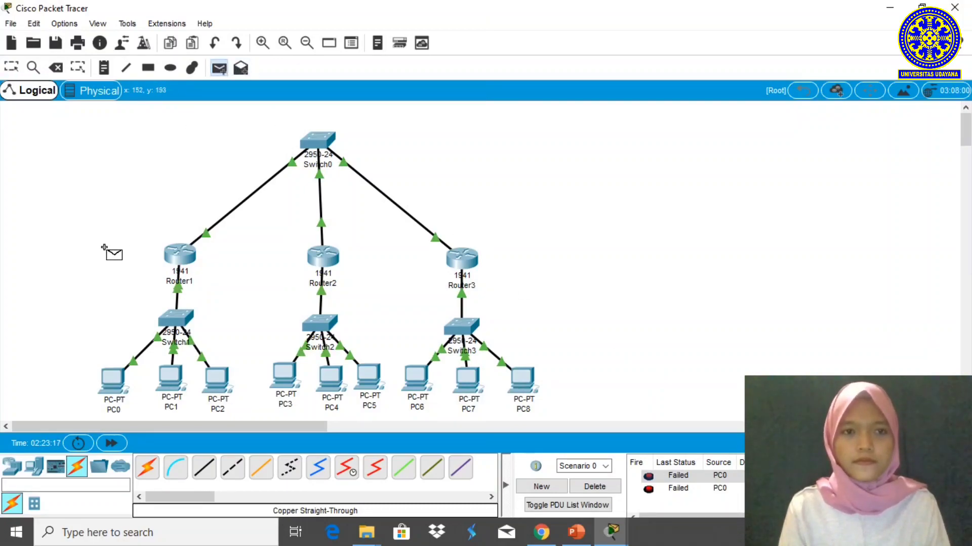
{"action": "left_click", "coordinate": [107, 370]}
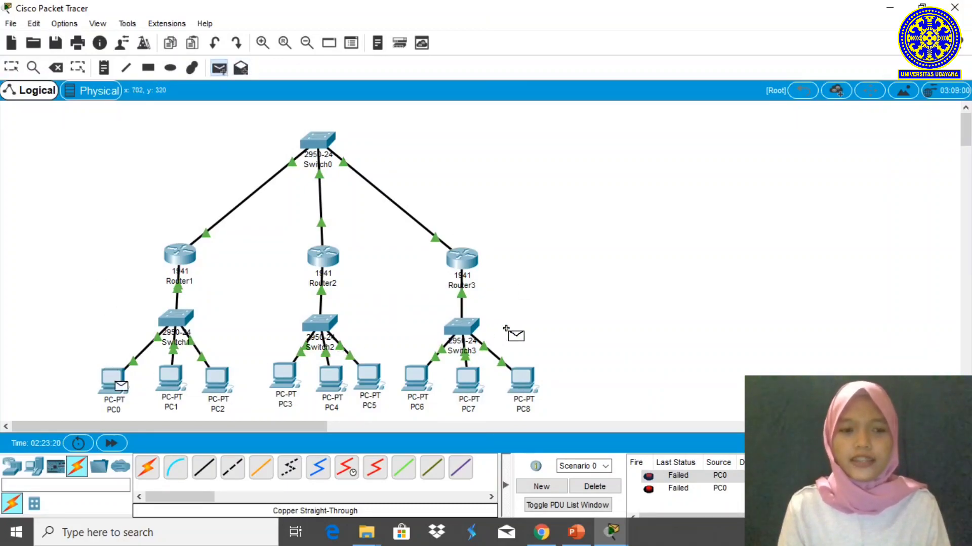
{"action": "left_click", "coordinate": [524, 374]}
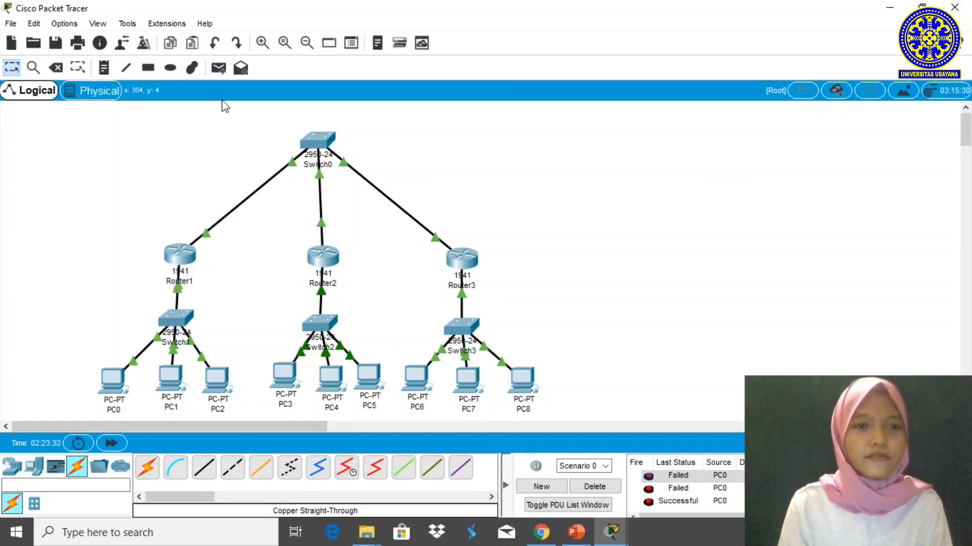
- Send a simple PDU from PC2 to PC3
{"action": "left_click", "coordinate": [220, 67]}
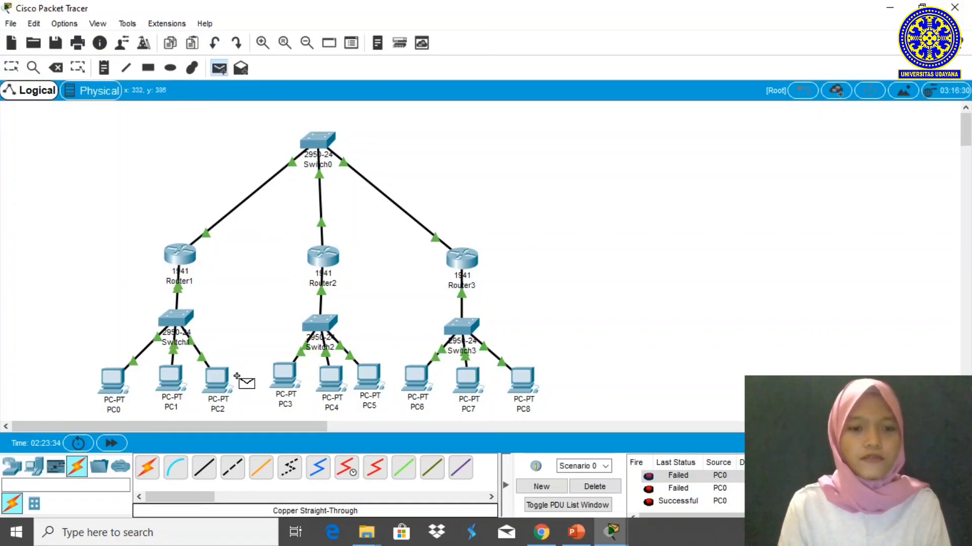
{"action": "left_click", "coordinate": [217, 381]}
{"action": "left_click", "coordinate": [273, 378]}
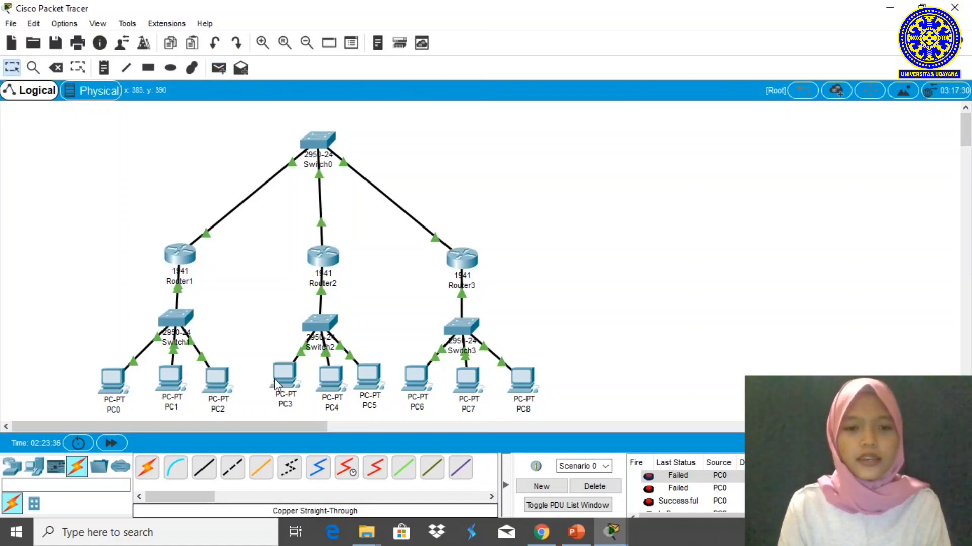